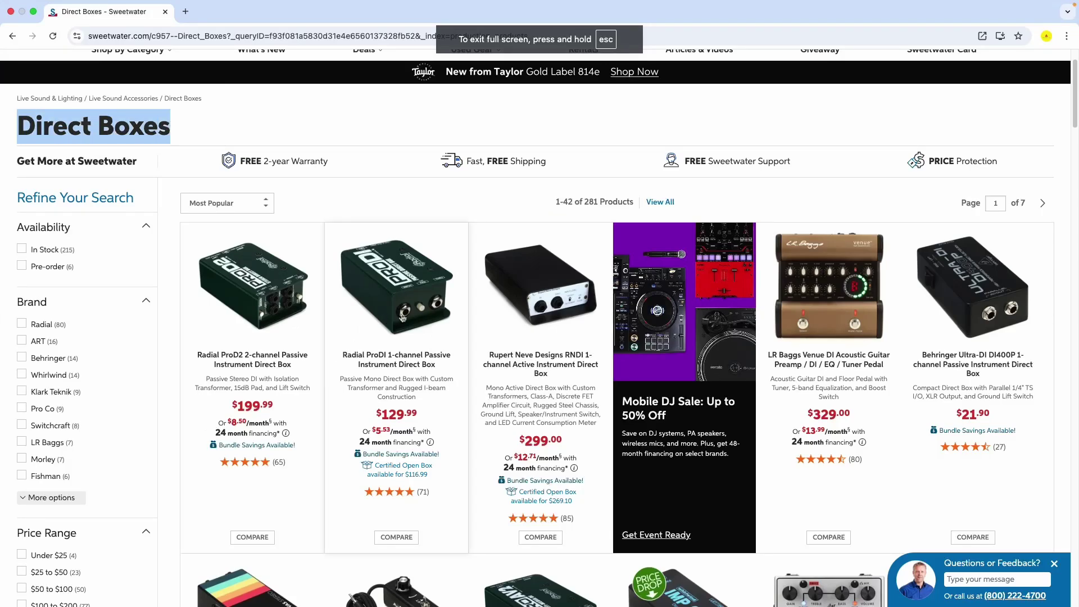
{"action": "scroll", "coordinate": [444, 291], "scroll_direction": "down", "scroll_amount": 2}
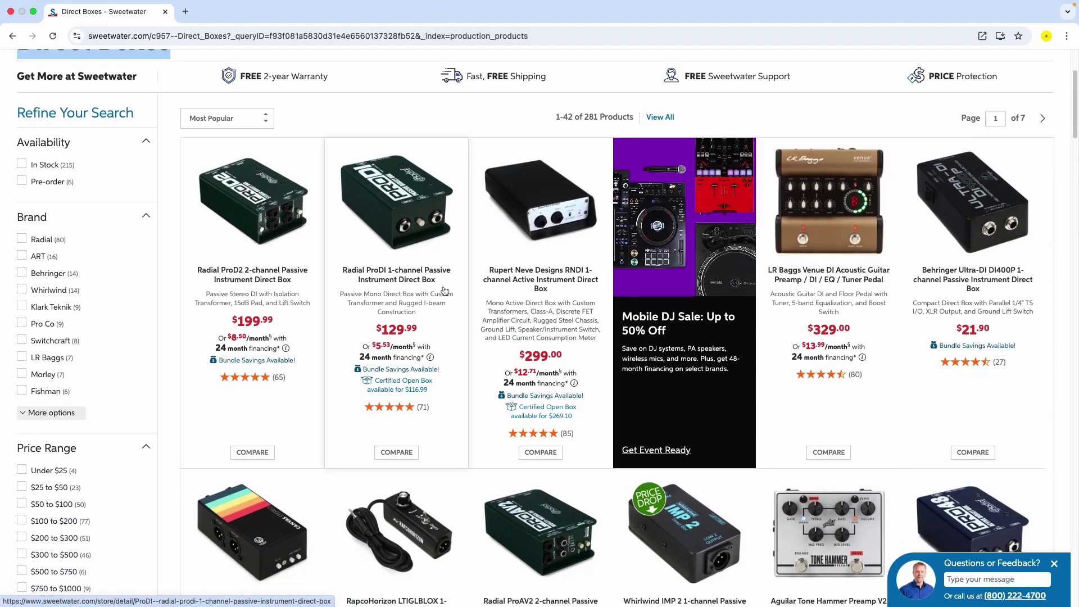
{"action": "scroll", "coordinate": [445, 291], "scroll_direction": "down", "scroll_amount": 4}
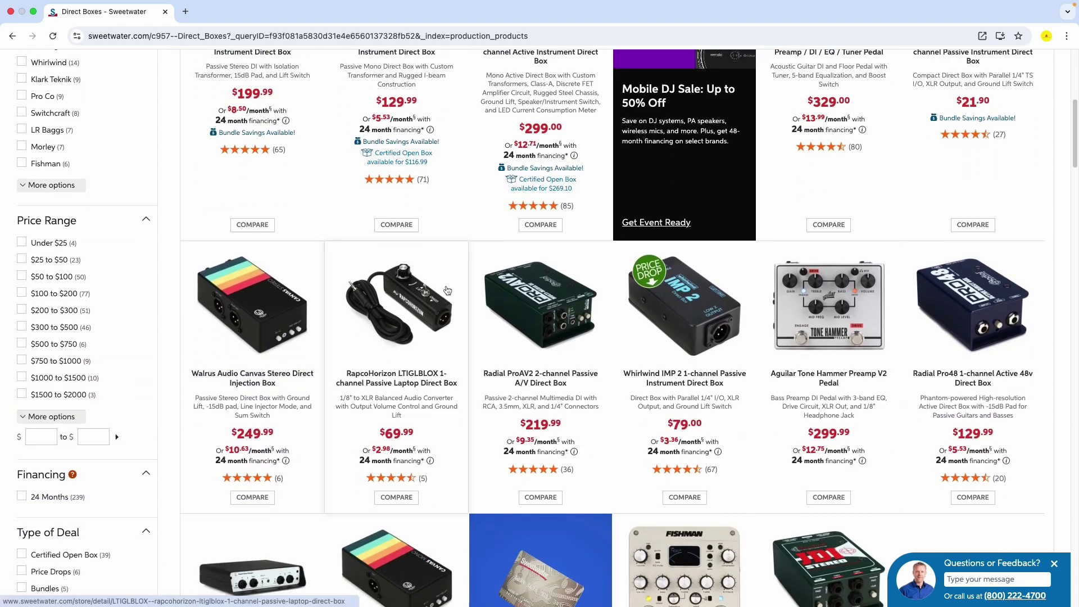
{"action": "scroll", "coordinate": [448, 290], "scroll_direction": "down", "scroll_amount": 3}
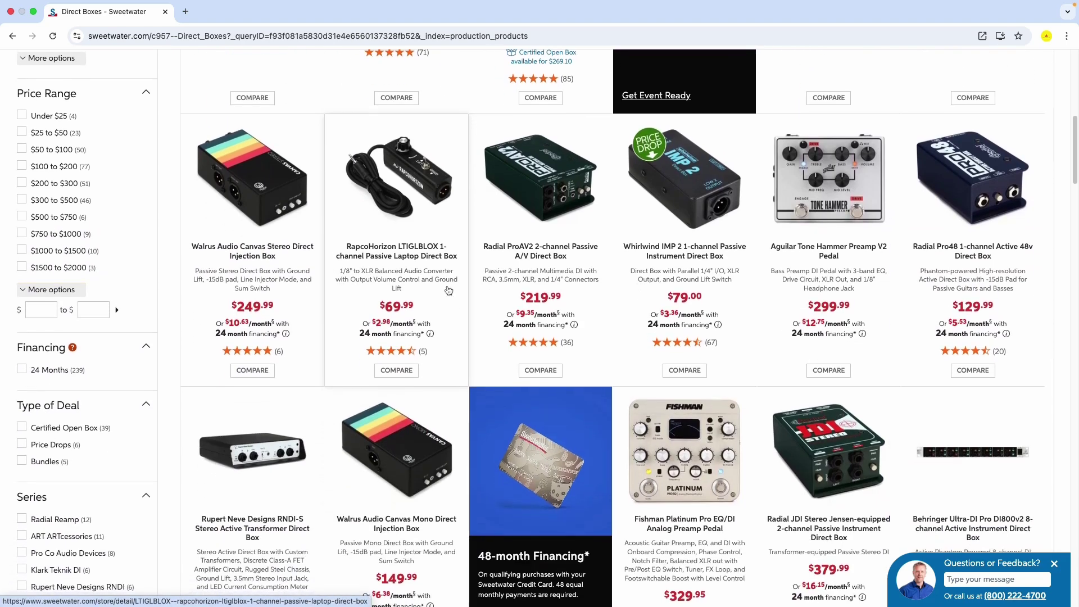
{"action": "scroll", "coordinate": [448, 290], "scroll_direction": "down", "scroll_amount": 4}
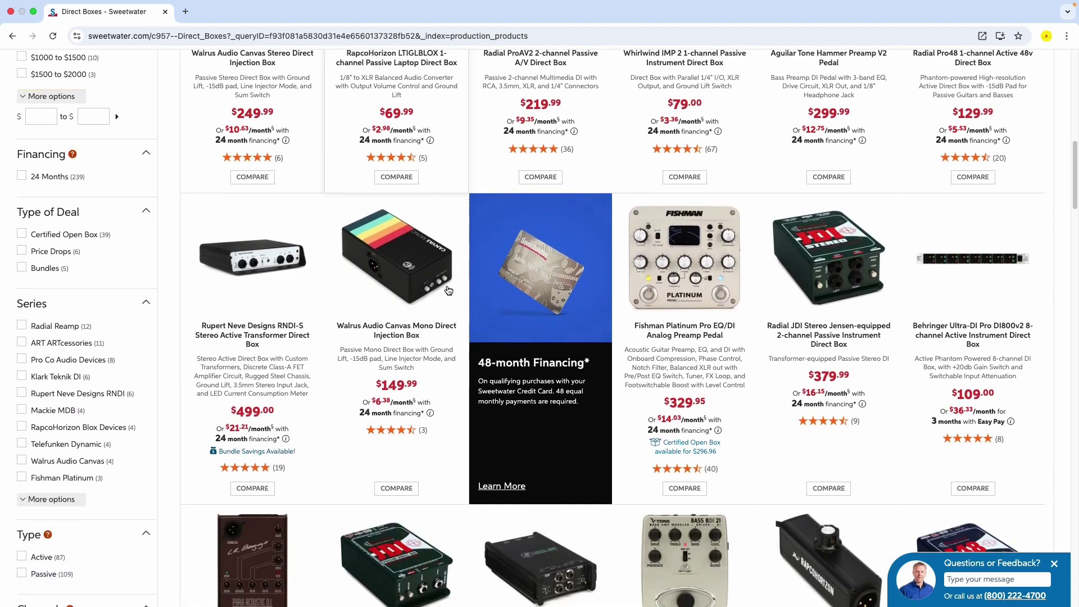
{"action": "scroll", "coordinate": [448, 290], "scroll_direction": "down", "scroll_amount": 2}
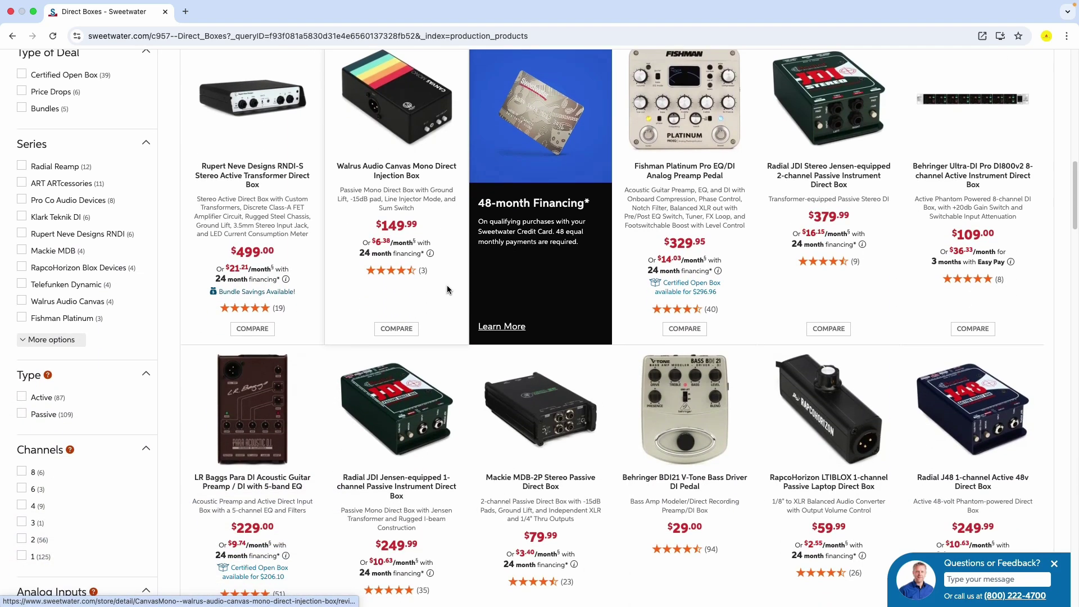
{"action": "scroll", "coordinate": [447, 290], "scroll_direction": "down", "scroll_amount": 1}
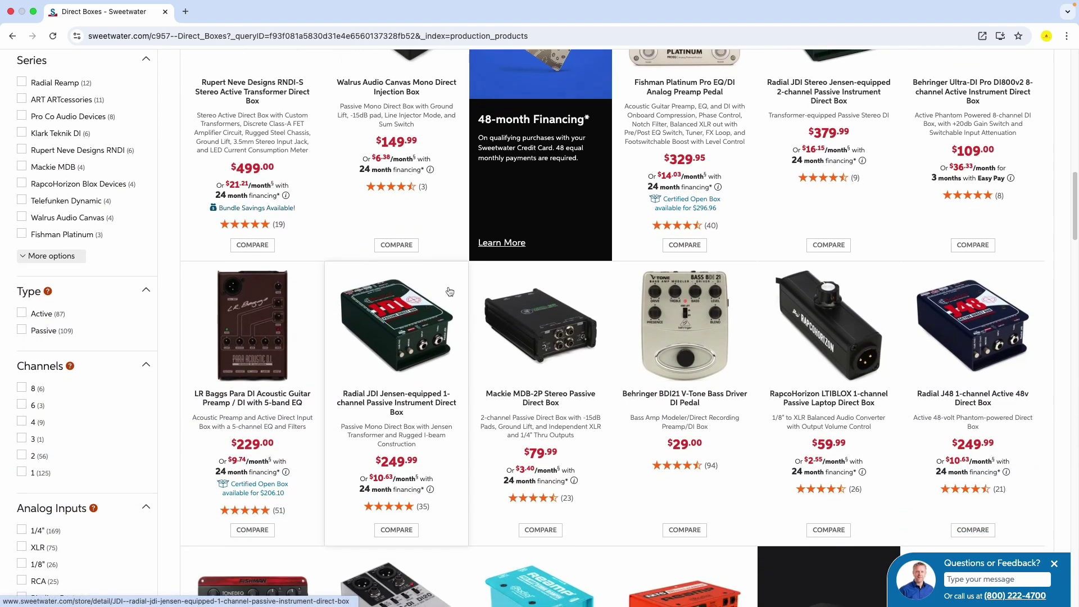
{"action": "scroll", "coordinate": [449, 291], "scroll_direction": "down", "scroll_amount": 4}
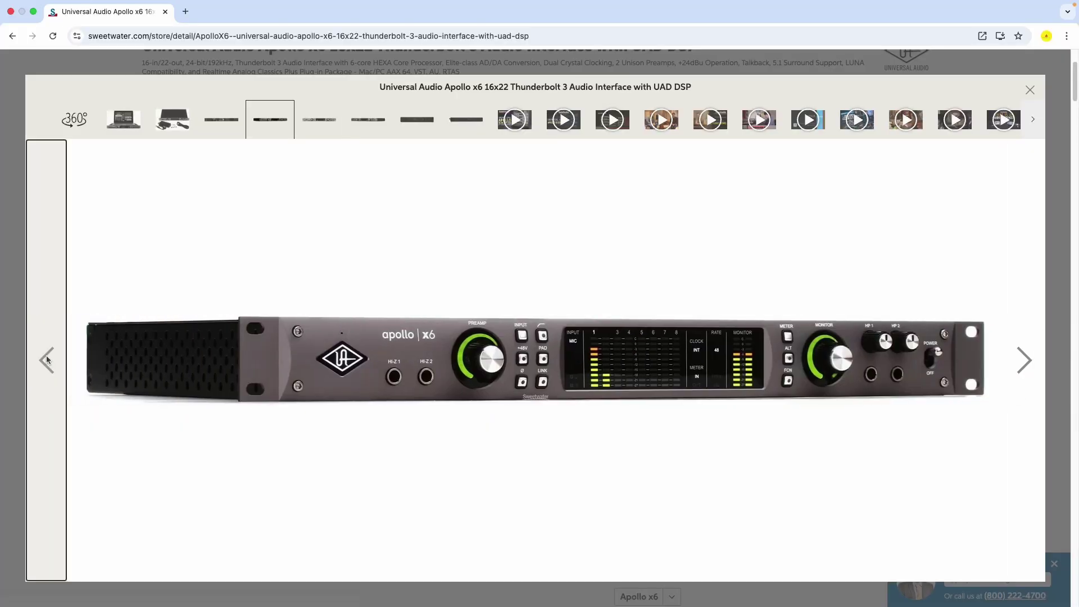
{"action": "left_click", "coordinate": [46, 359]}
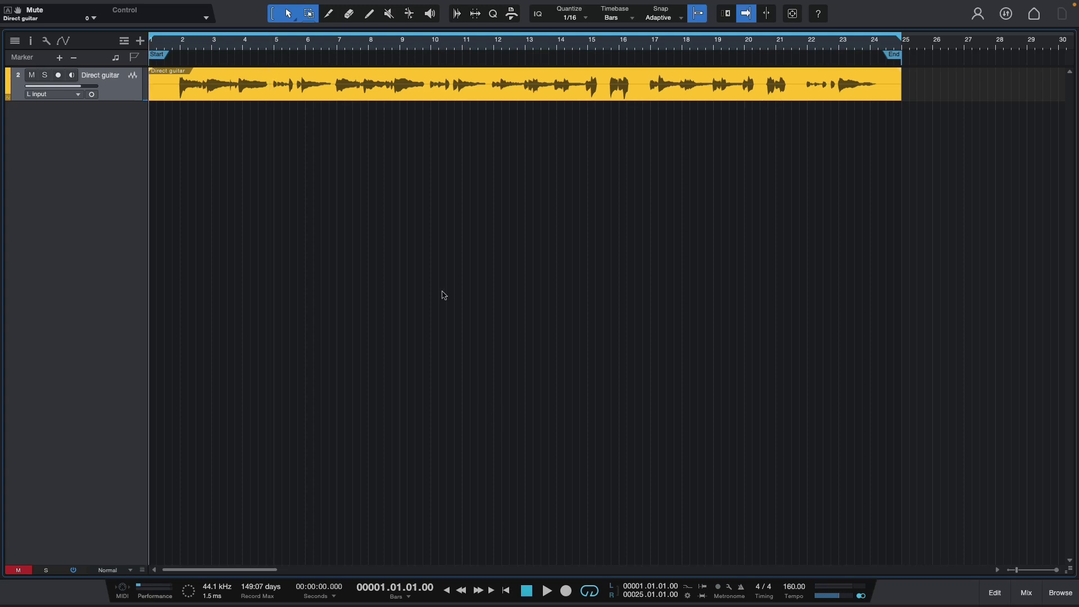
- Open Preferences from the Studio One menu, then move to the song's Audio I/O setup
{"action": "key", "text": "super+comma"}
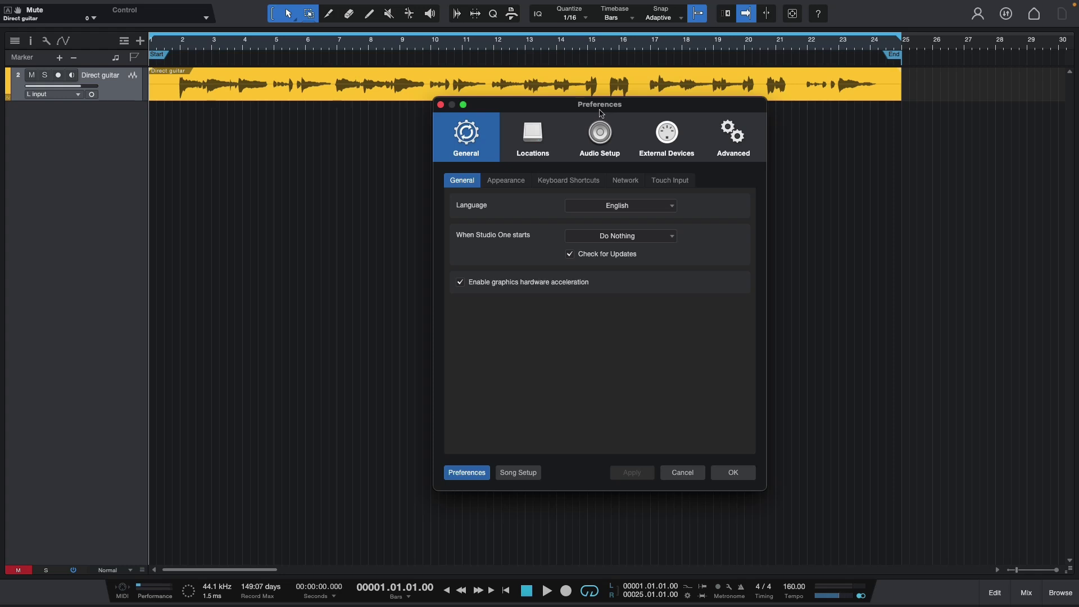
{"action": "left_click", "coordinate": [441, 105]}
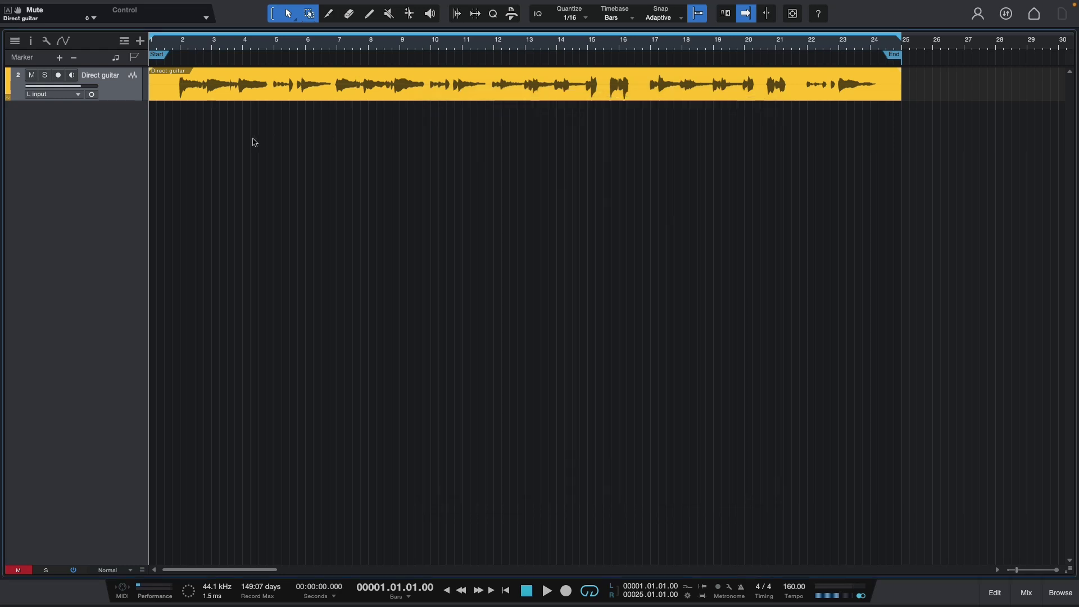
{"action": "mouse_move", "coordinate": [50, 10]}
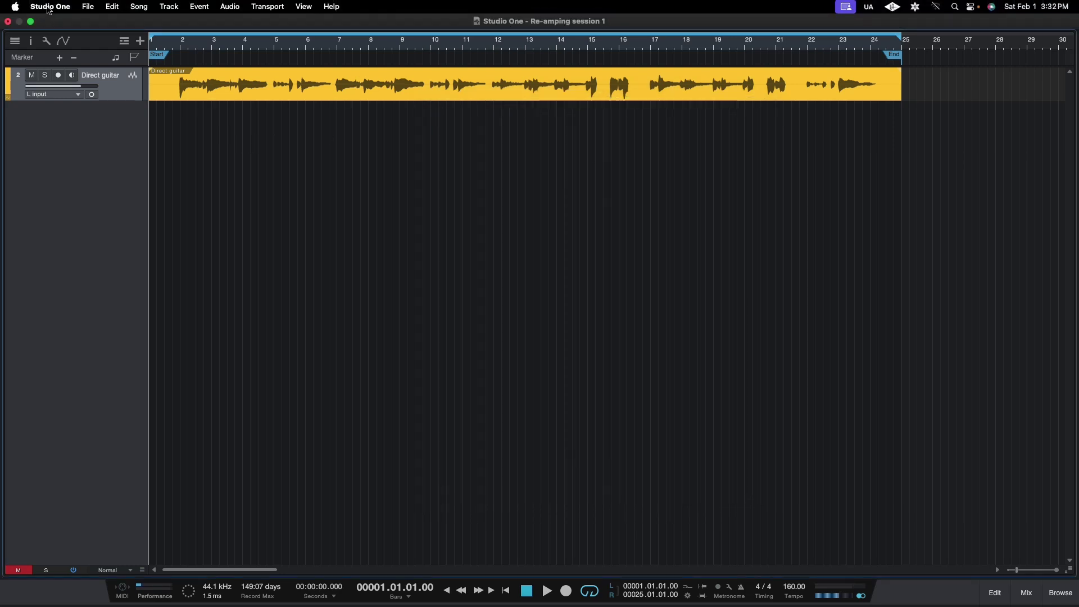
{"action": "left_click", "coordinate": [48, 10]}
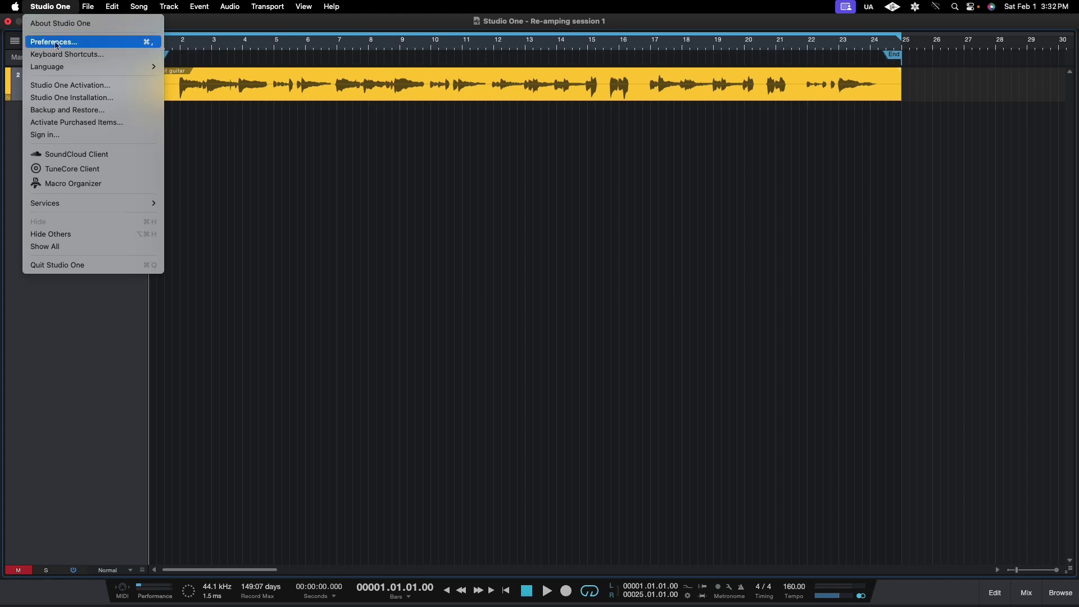
{"action": "left_click", "coordinate": [147, 45]}
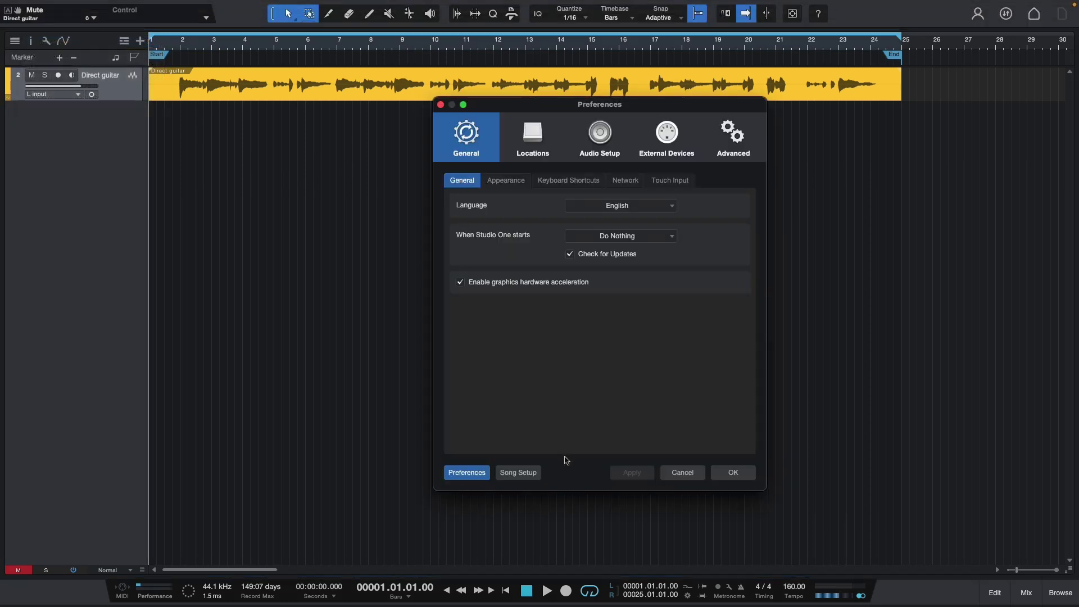
{"action": "left_click", "coordinate": [522, 475]}
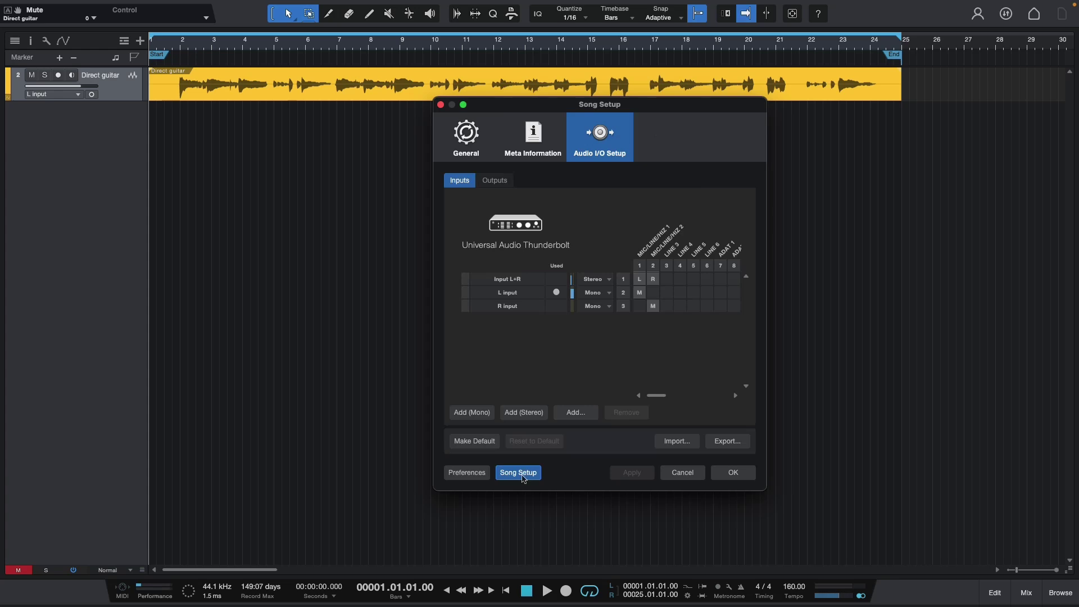
- Rename the L input to SM7Db and the R input to SM57
{"action": "double_click", "coordinate": [522, 294]}
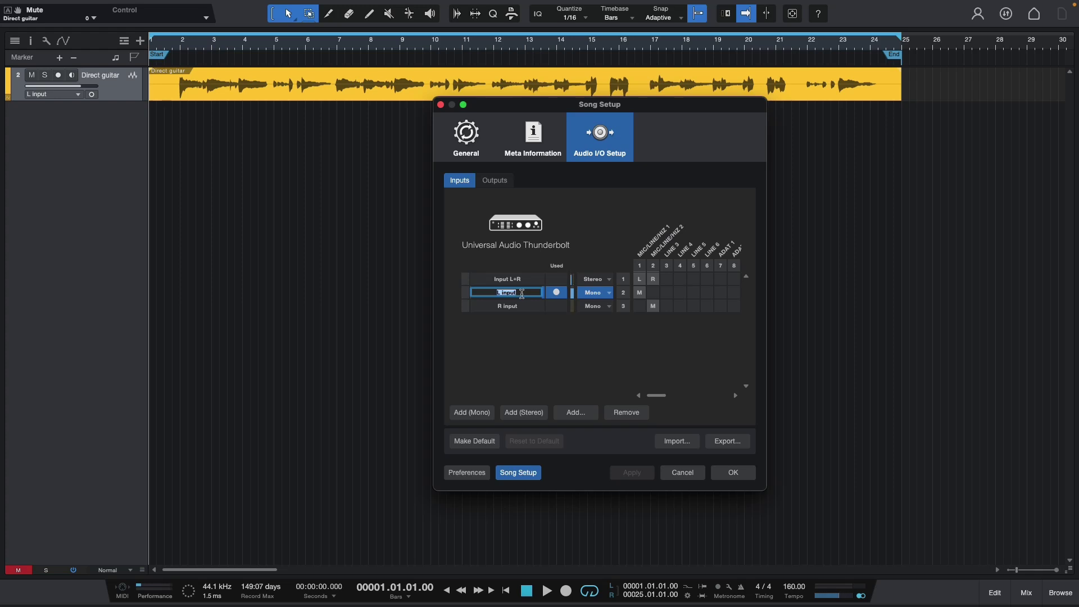
{"action": "type", "text": "SM7DB"}
{"action": "left_click", "coordinate": [522, 324]}
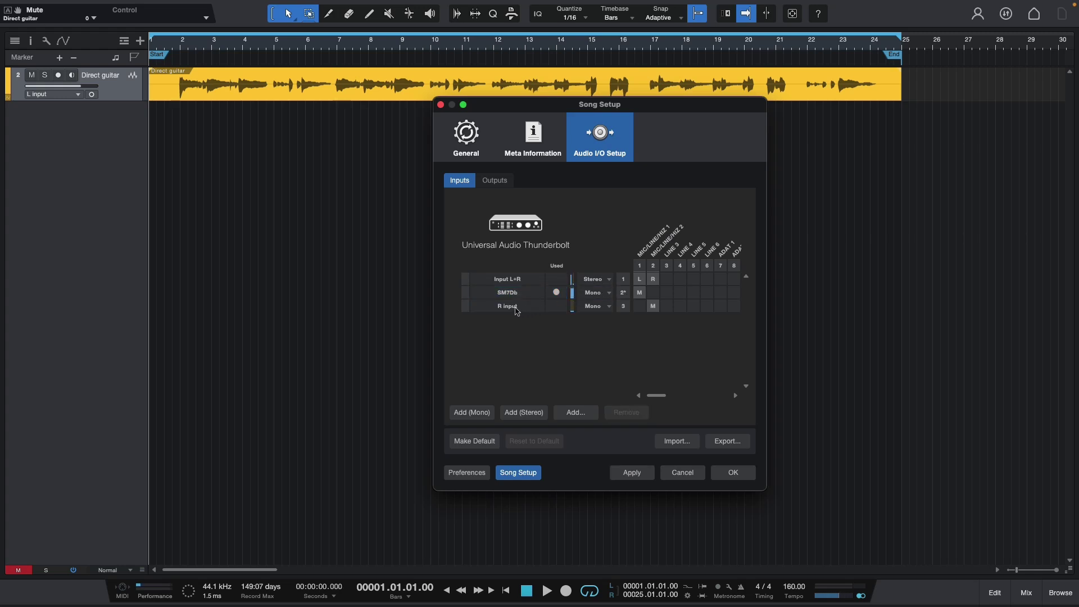
{"action": "double_click", "coordinate": [522, 308]}
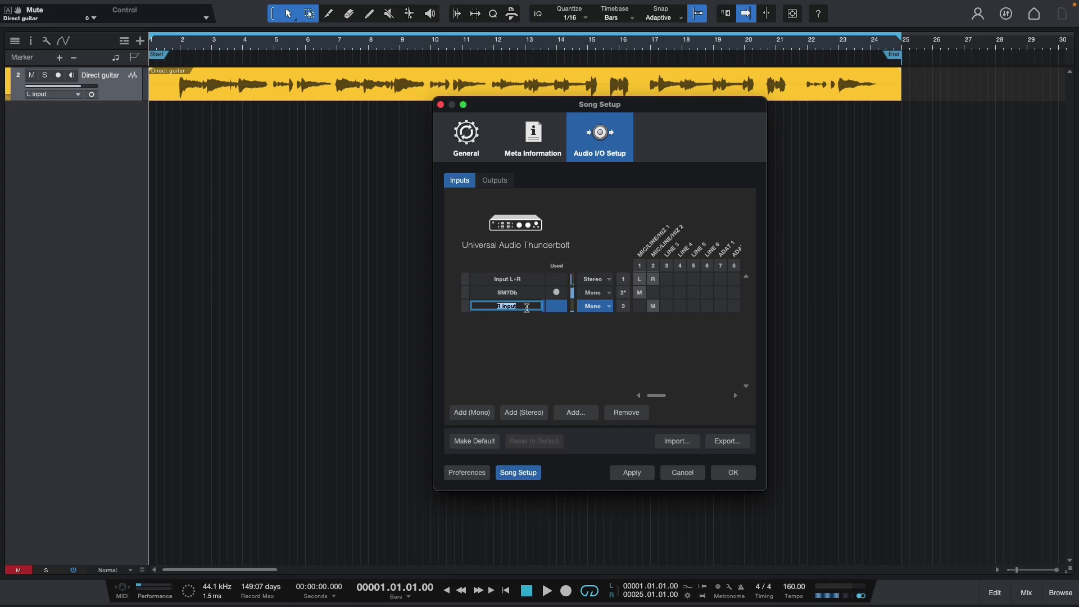
{"action": "type", "text": "SM57"}
{"action": "left_click", "coordinate": [528, 331]}
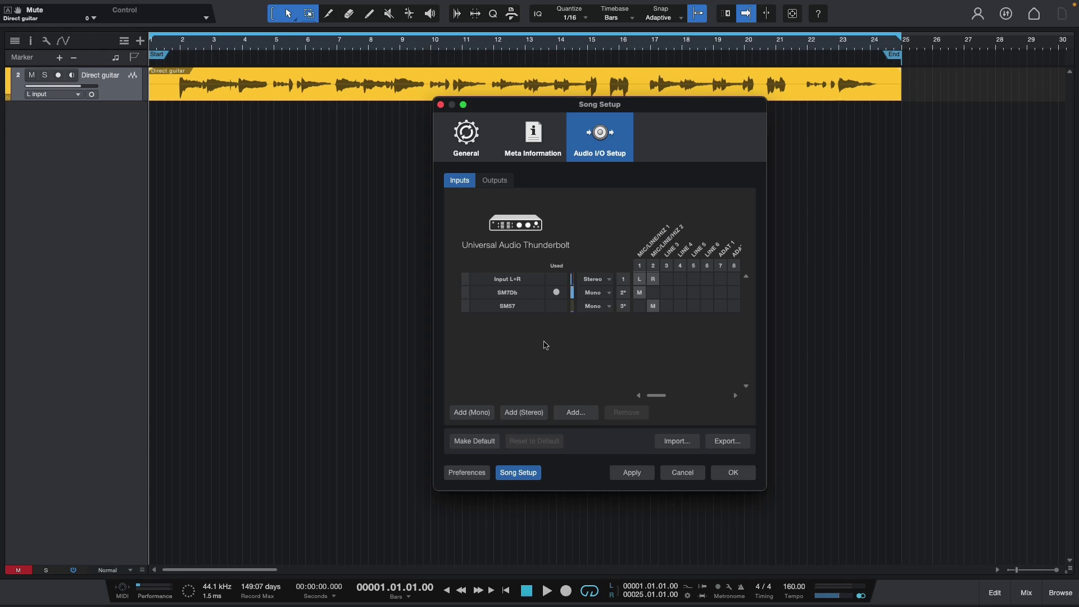
{"action": "left_click", "coordinate": [574, 413]}
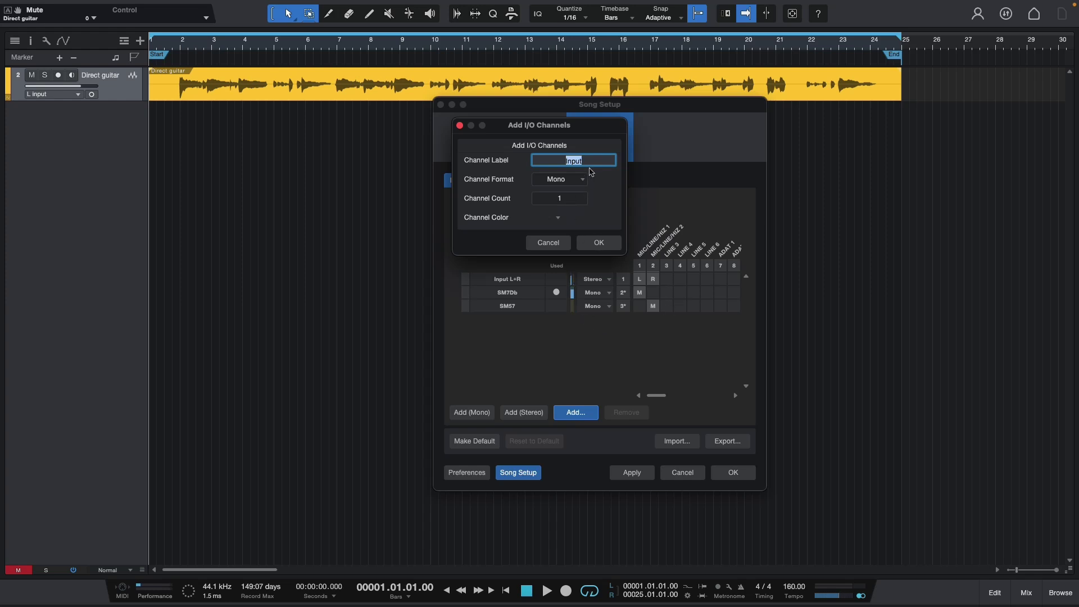
- Create a mono input labelled 'Amp loader', apply it, and show the Outputs page
{"action": "type", "text": "Amp loader"}
{"action": "left_click", "coordinate": [599, 242]}
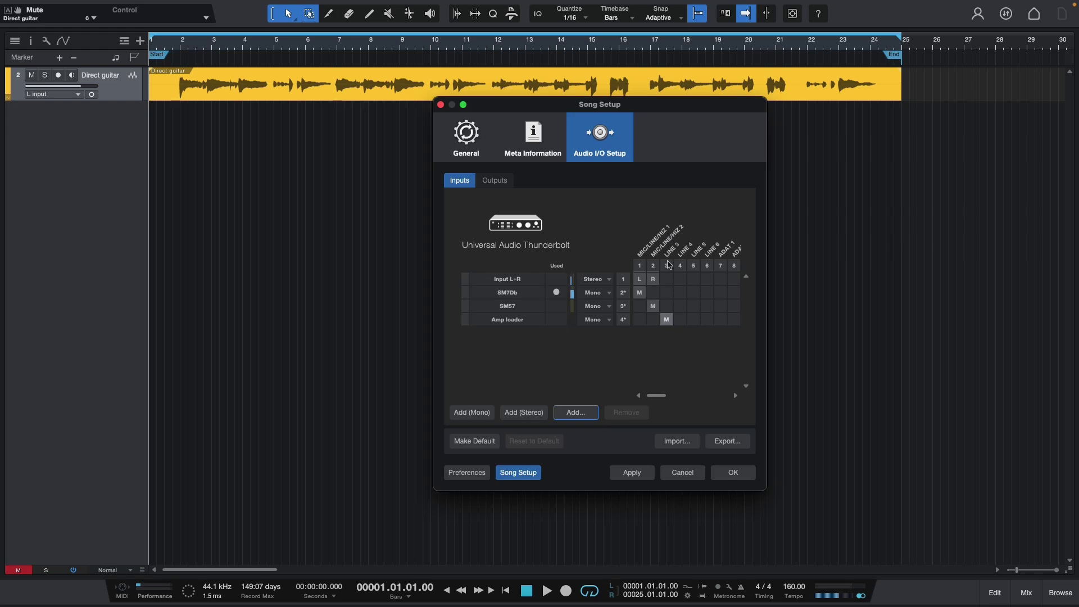
{"action": "left_click", "coordinate": [632, 470]}
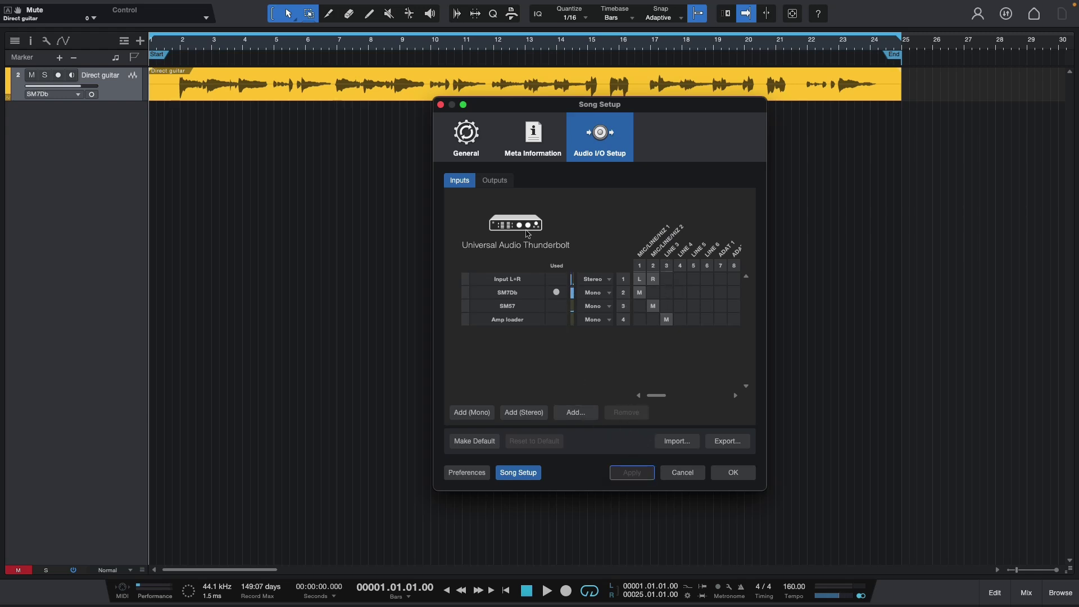
{"action": "left_click", "coordinate": [501, 183]}
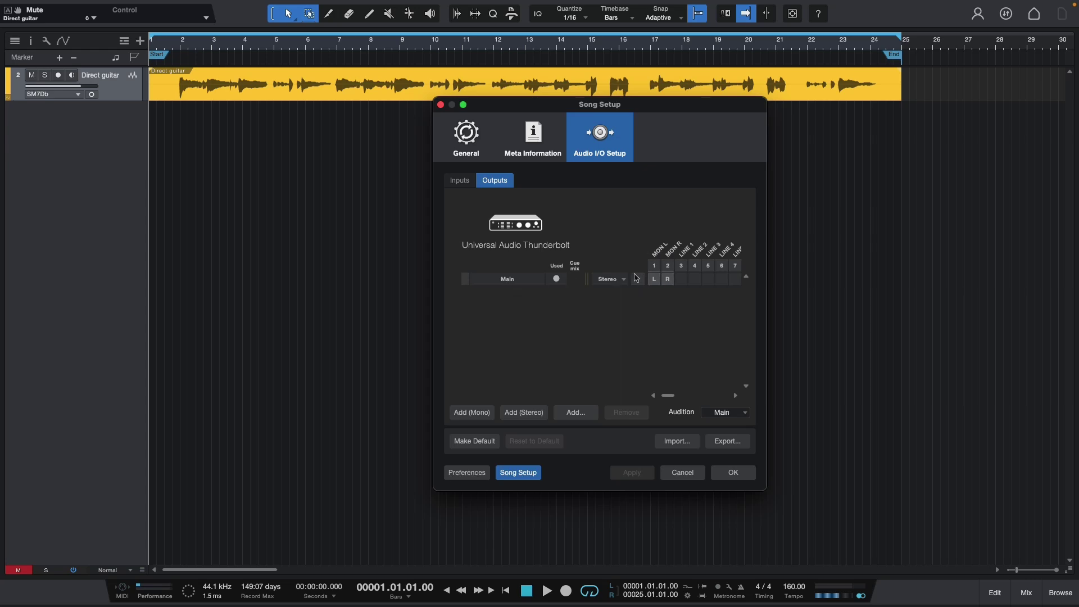
- Rename the Main output to Speakers, then change it back to Main
{"action": "double_click", "coordinate": [517, 283]}
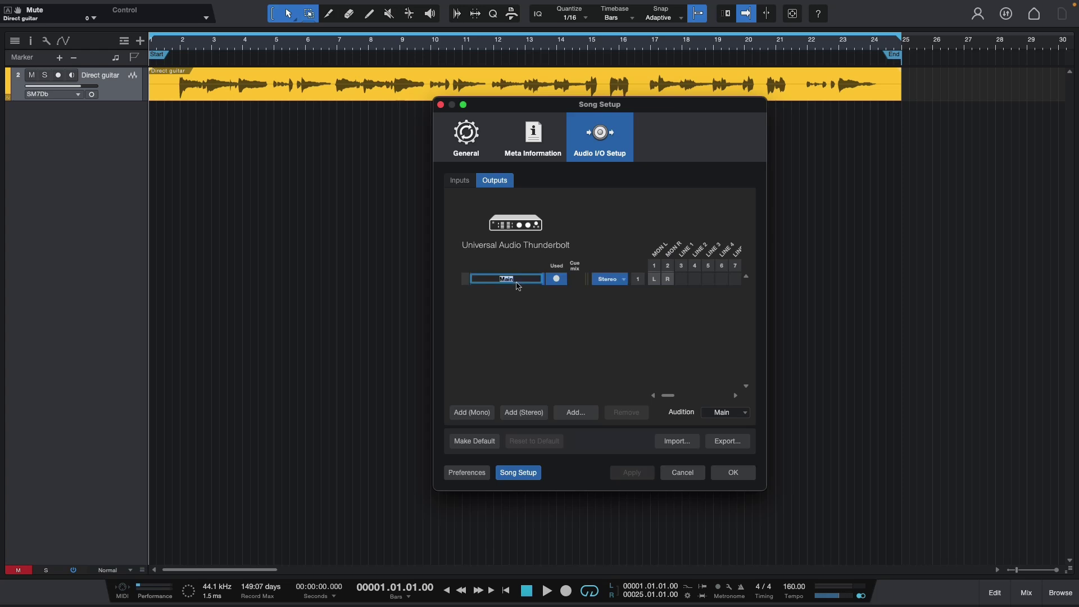
{"action": "type", "text": "Speakers"}
{"action": "key", "text": "Return"}
{"action": "double_click", "coordinate": [516, 278]}
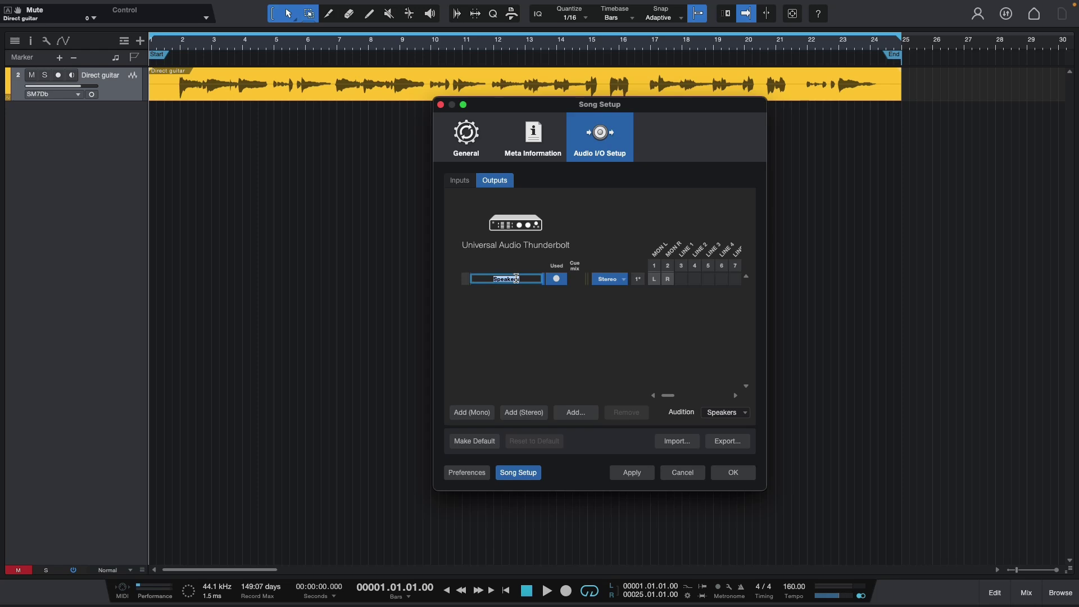
{"action": "type", "text": "Main"}
{"action": "key", "text": "Return"}
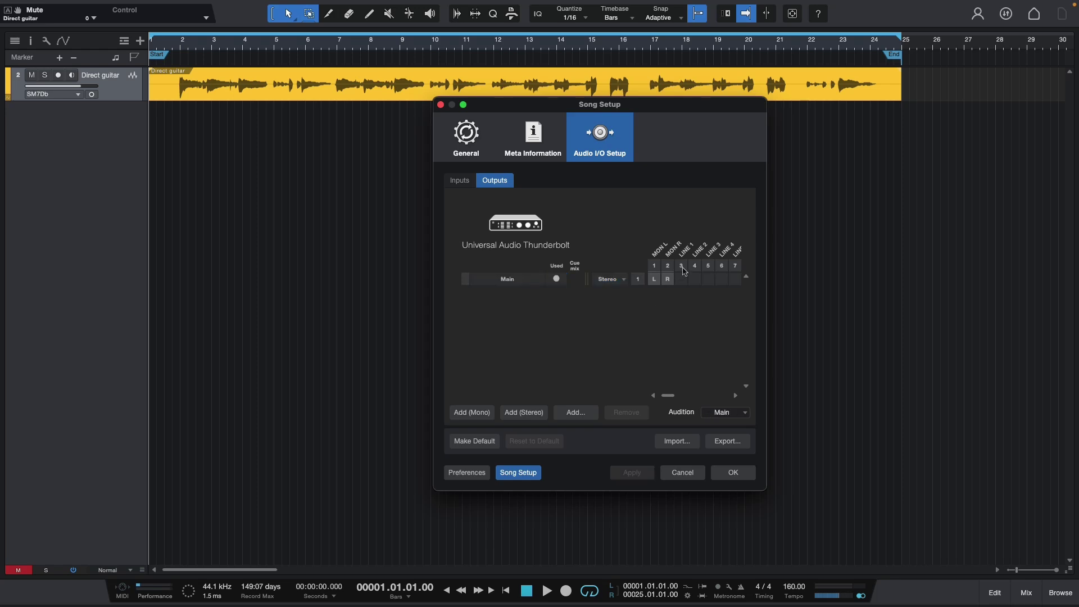
- Add a mono output channel named 'Line 1 Out'
{"action": "left_click", "coordinate": [576, 413]}
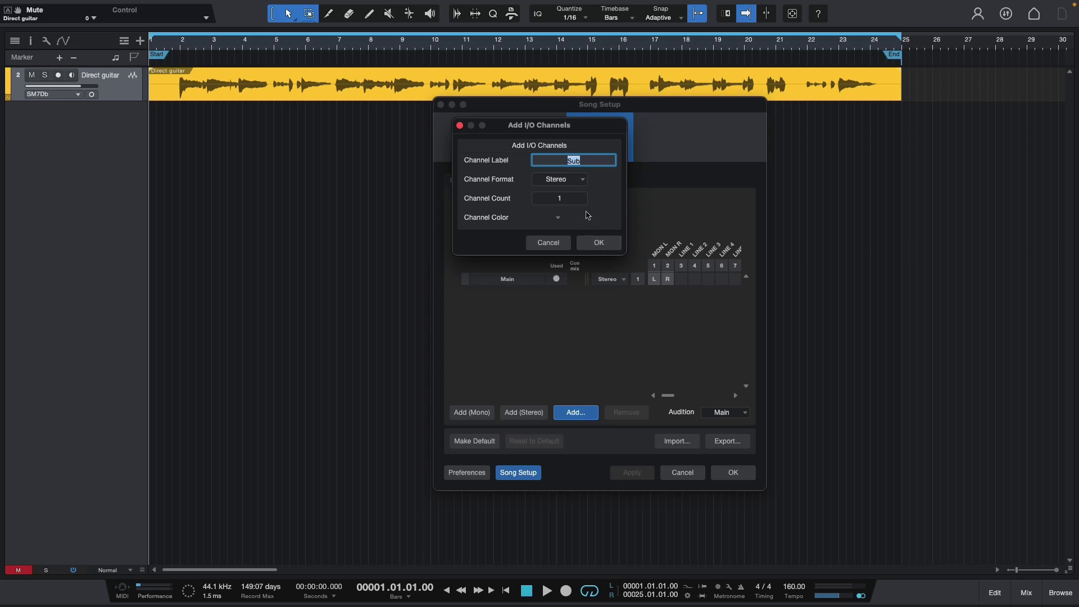
{"action": "left_click", "coordinate": [583, 181]}
{"action": "left_click", "coordinate": [574, 195]}
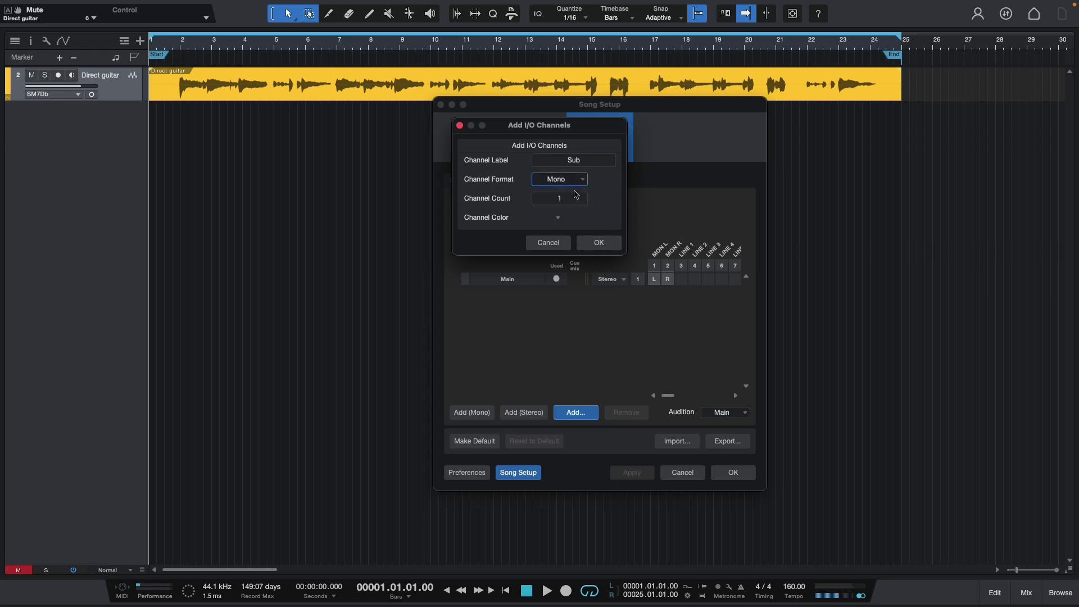
{"action": "left_click", "coordinate": [587, 161]}
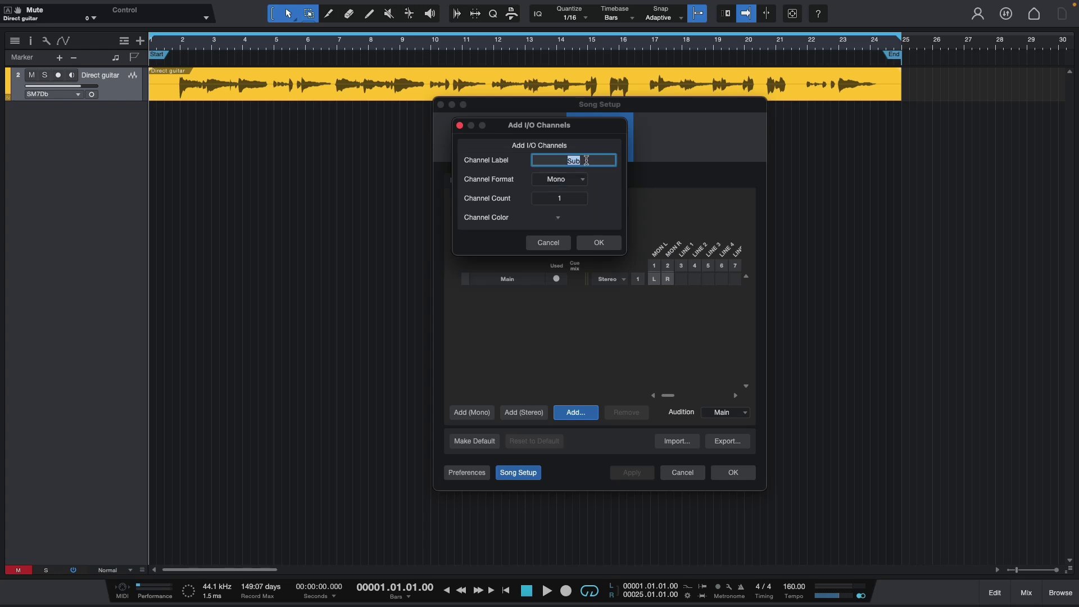
{"action": "type", "text": "Line 1 Out"}
{"action": "left_click", "coordinate": [599, 242]}
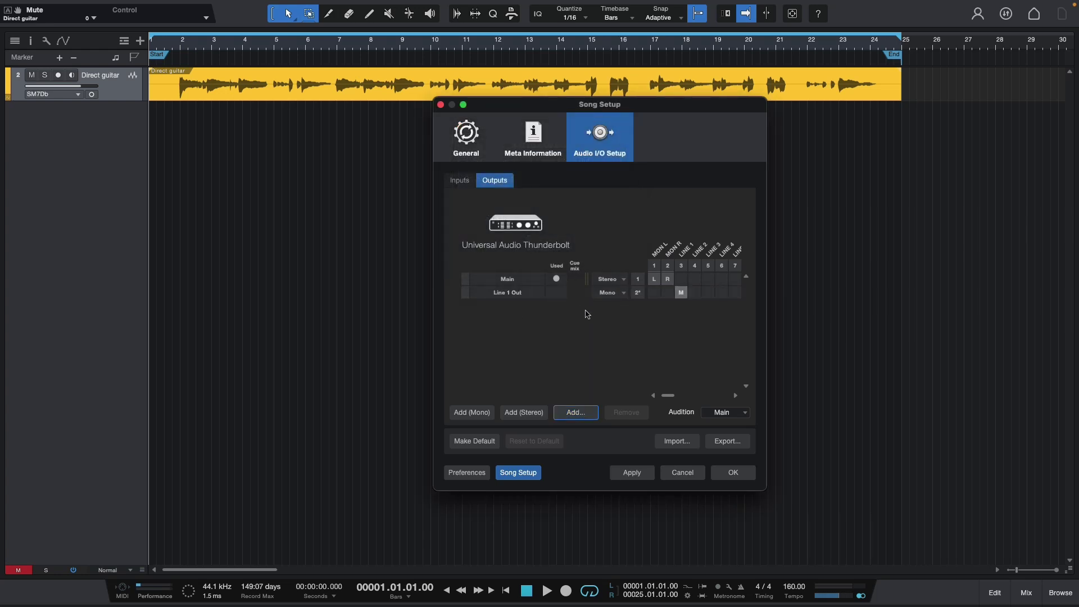
- Add a second mono output channel named 'Out 2 to Amp'
{"action": "left_click", "coordinate": [579, 415]}
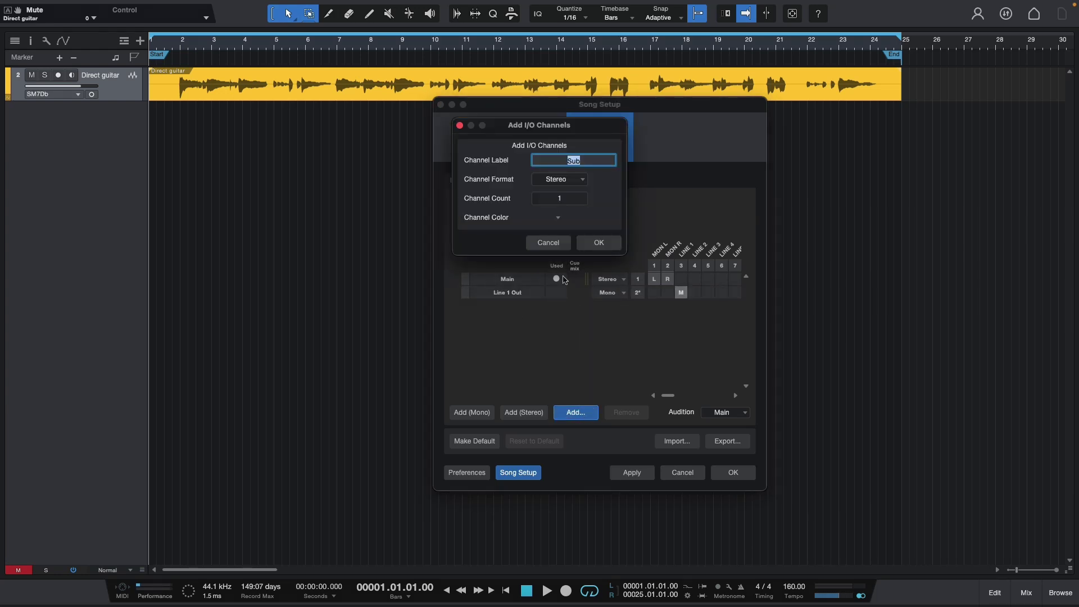
{"action": "left_click", "coordinate": [584, 180]}
{"action": "left_click", "coordinate": [564, 193]}
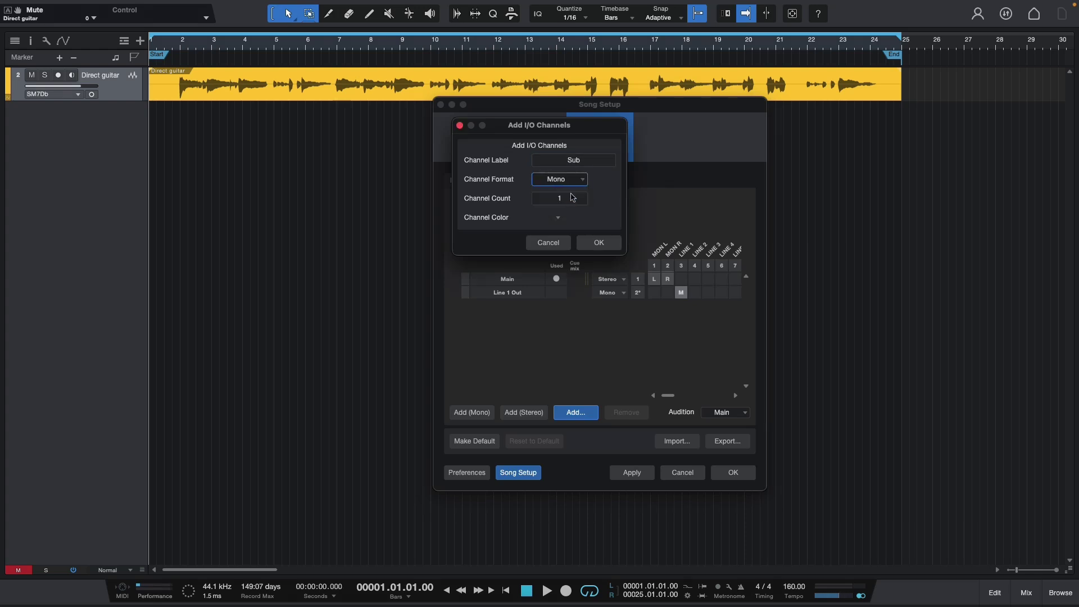
{"action": "left_click", "coordinate": [588, 162]}
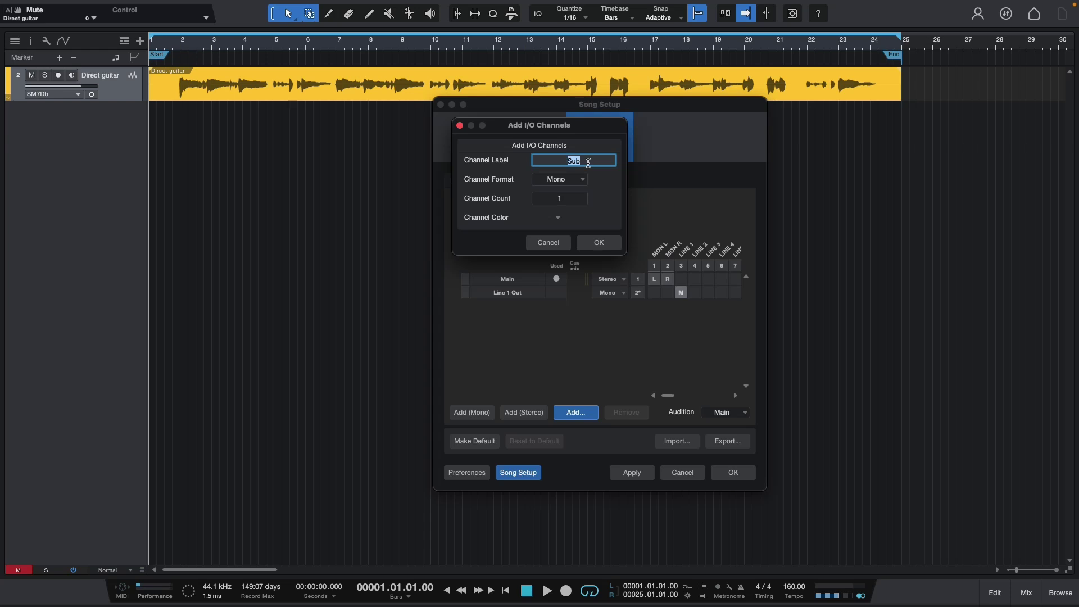
{"action": "type", "text": "Out 2 to Amp"}
{"action": "left_click", "coordinate": [599, 242]}
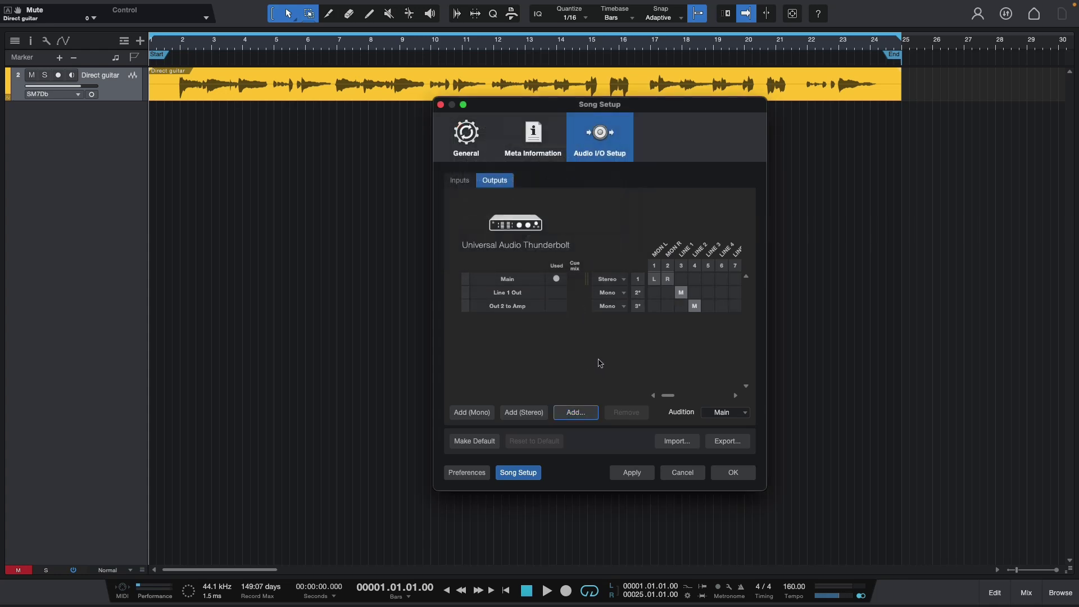
- Apply the output changes, review the Inputs and Outputs lists, and close Song Setup
{"action": "left_click", "coordinate": [632, 473]}
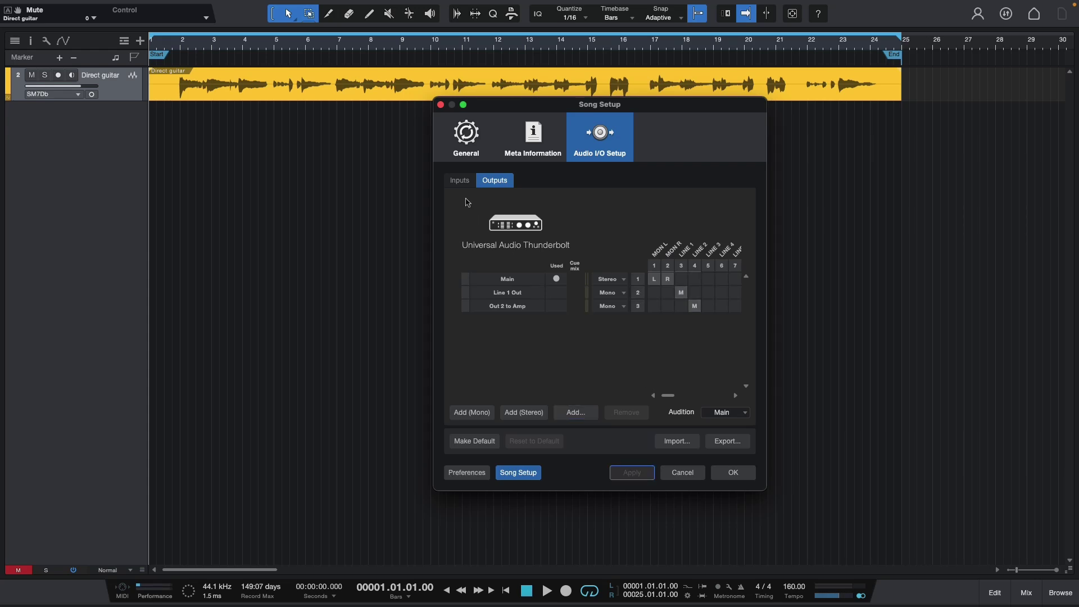
{"action": "left_click", "coordinate": [459, 181]}
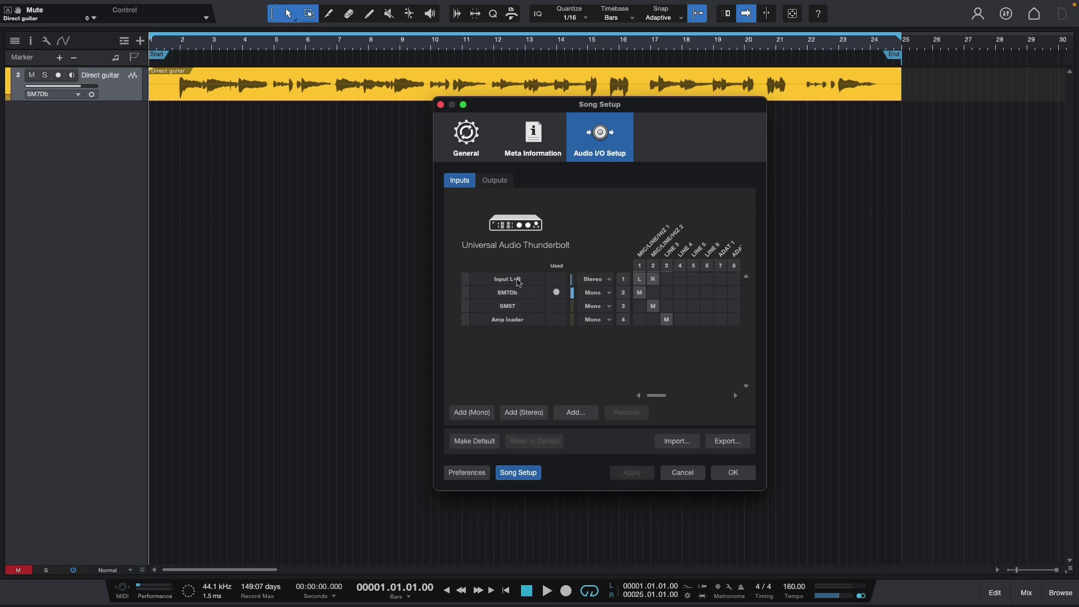
{"action": "left_click", "coordinate": [497, 184]}
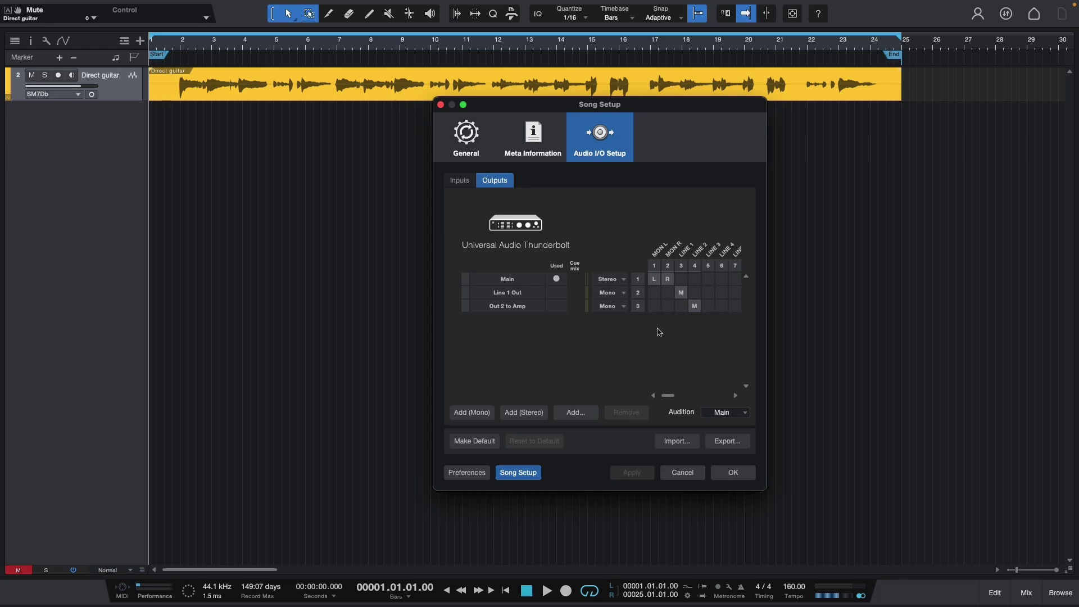
{"action": "left_click", "coordinate": [460, 181]}
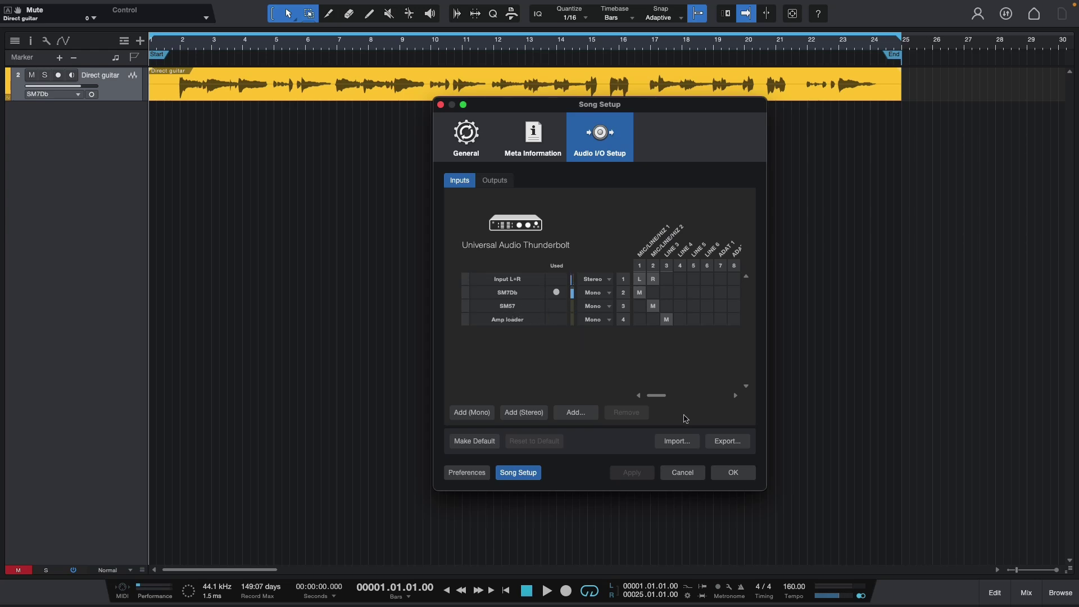
{"action": "left_click", "coordinate": [729, 473]}
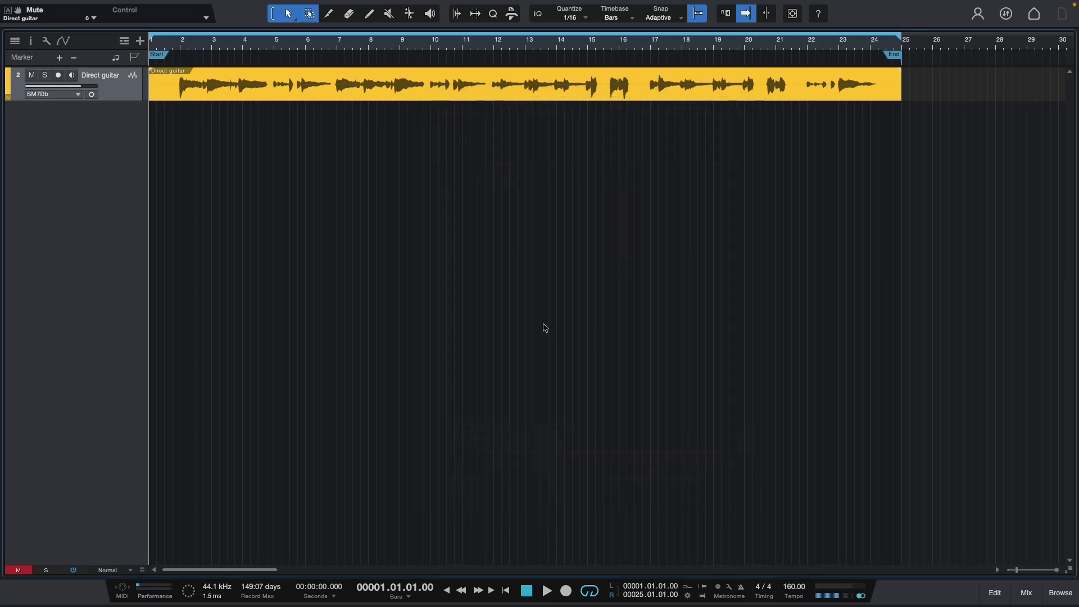
- Add one Audio track in Mono format with red colour via Add Tracks
{"action": "key", "text": "t"}
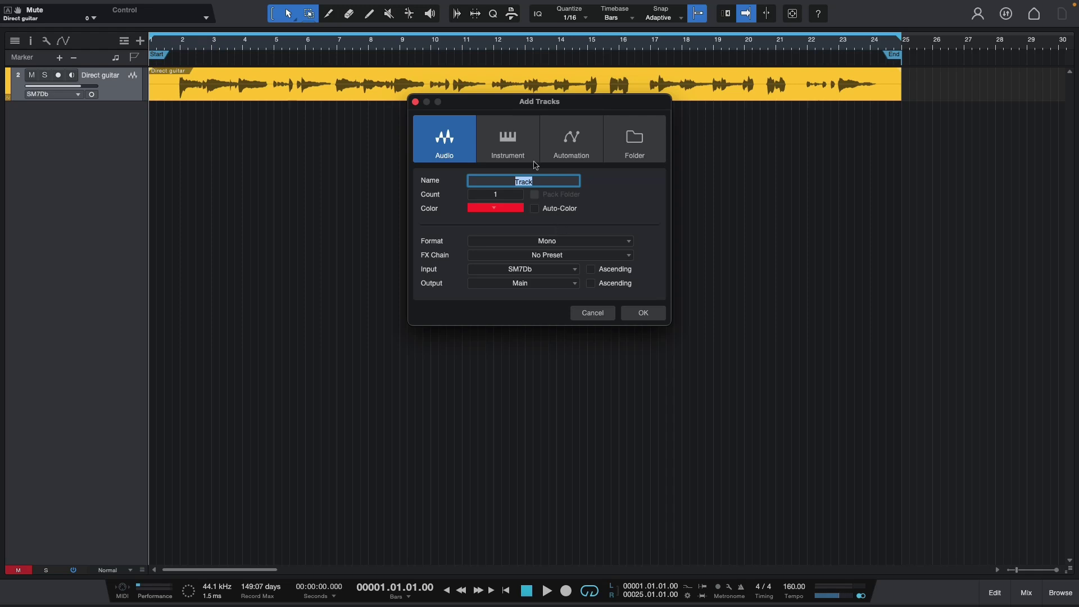
{"action": "left_click", "coordinate": [520, 150]}
{"action": "left_click", "coordinate": [574, 150]}
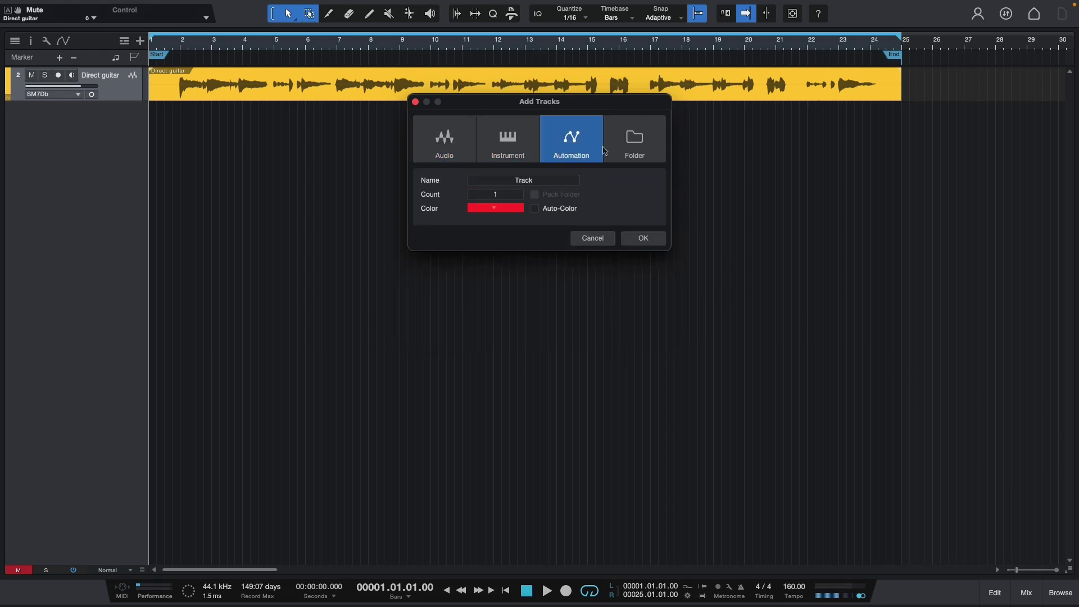
{"action": "left_click", "coordinate": [624, 151]}
{"action": "left_click", "coordinate": [444, 150]}
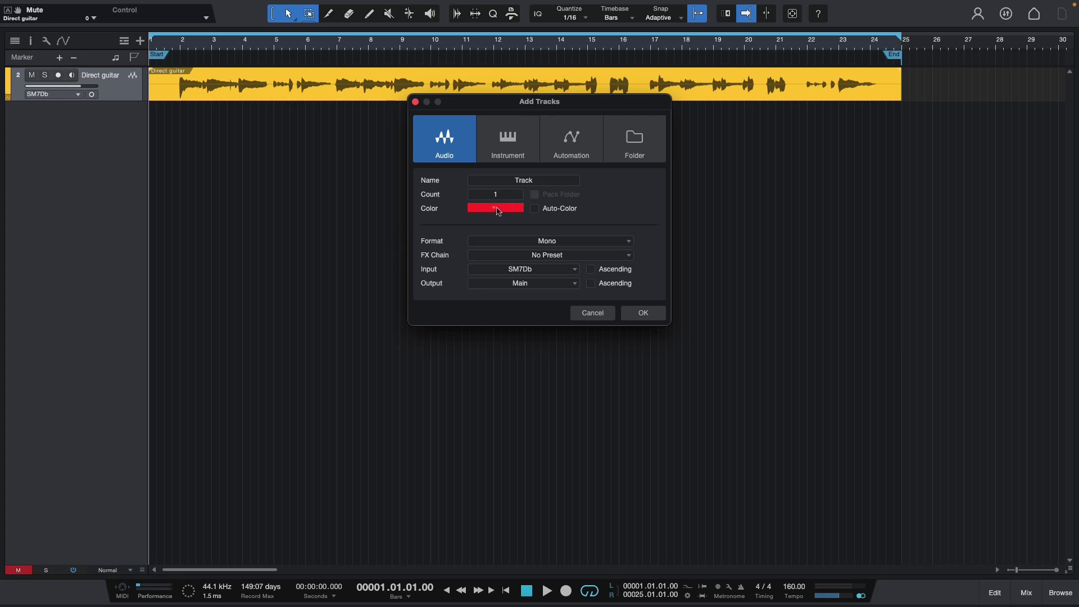
{"action": "left_click", "coordinate": [611, 243]}
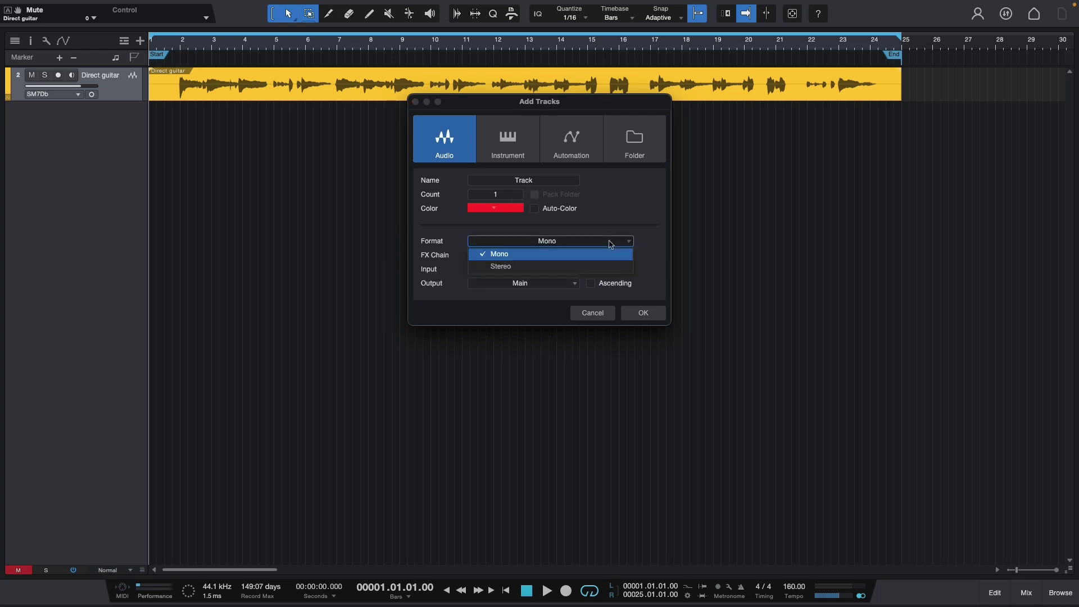
{"action": "left_click", "coordinate": [568, 245]}
{"action": "left_click", "coordinate": [503, 212]}
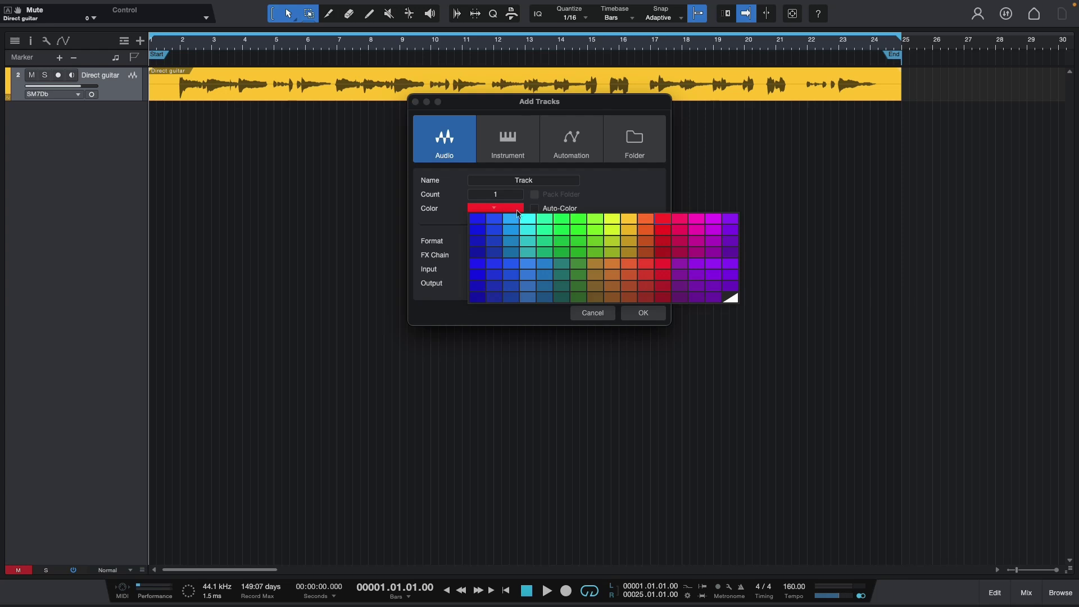
{"action": "left_click", "coordinate": [486, 209]}
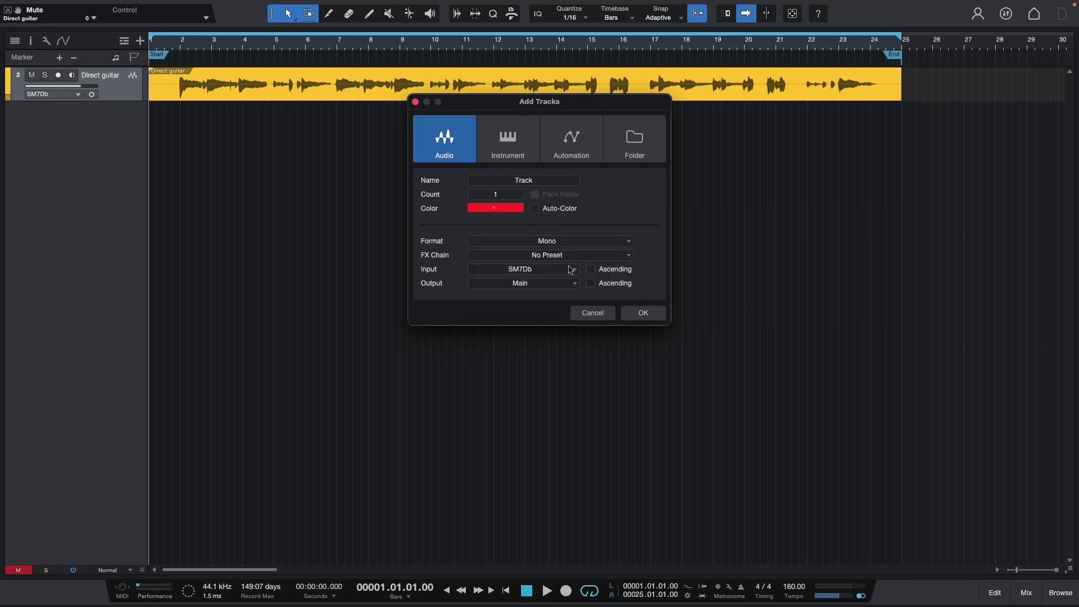
{"action": "left_click", "coordinate": [642, 313]}
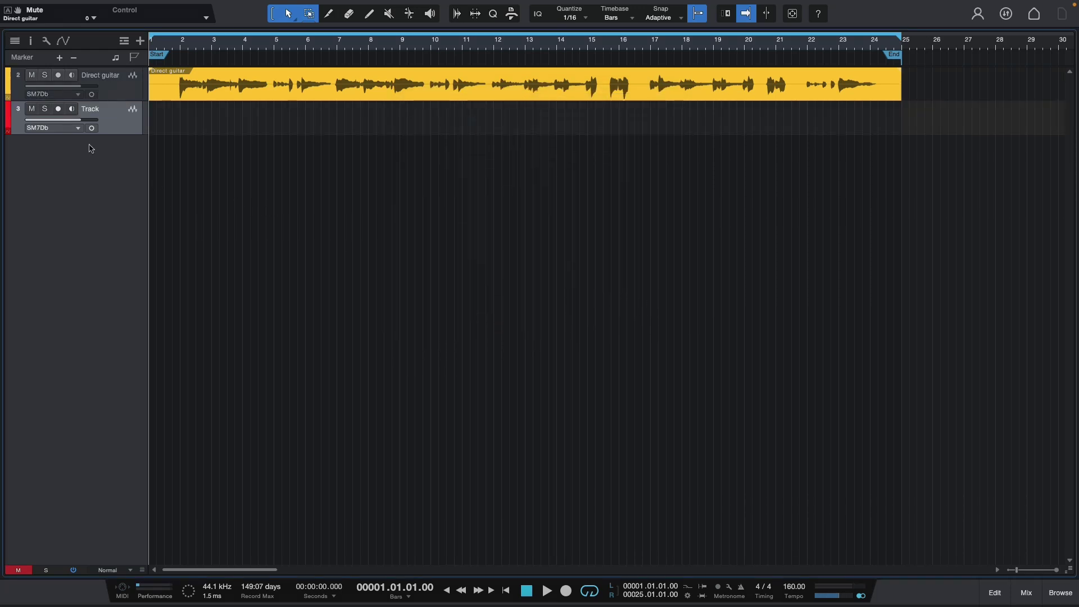
- Set track 3's input to SM57, briefly trying SM7Db before switching back
{"action": "left_click", "coordinate": [79, 129]}
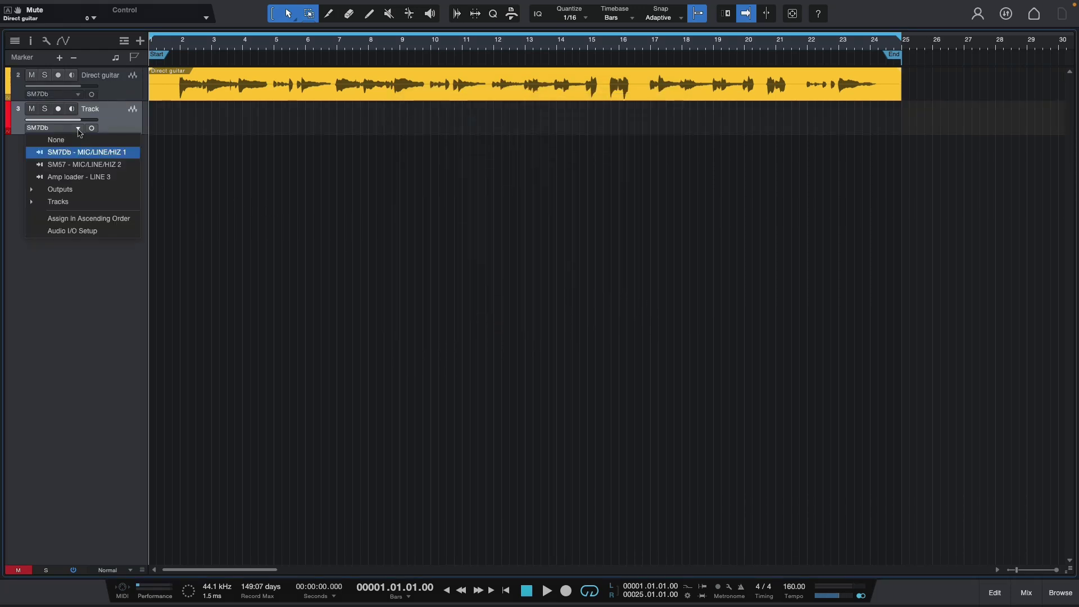
{"action": "left_click", "coordinate": [75, 165]}
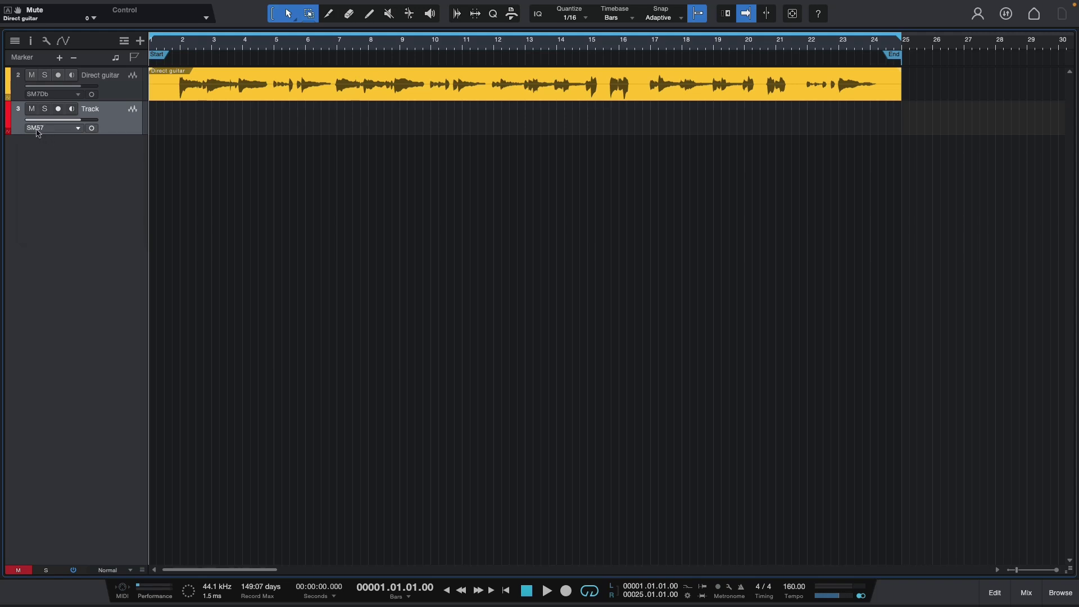
{"action": "left_click", "coordinate": [78, 128]}
{"action": "left_click", "coordinate": [78, 131]}
{"action": "left_click", "coordinate": [78, 129]}
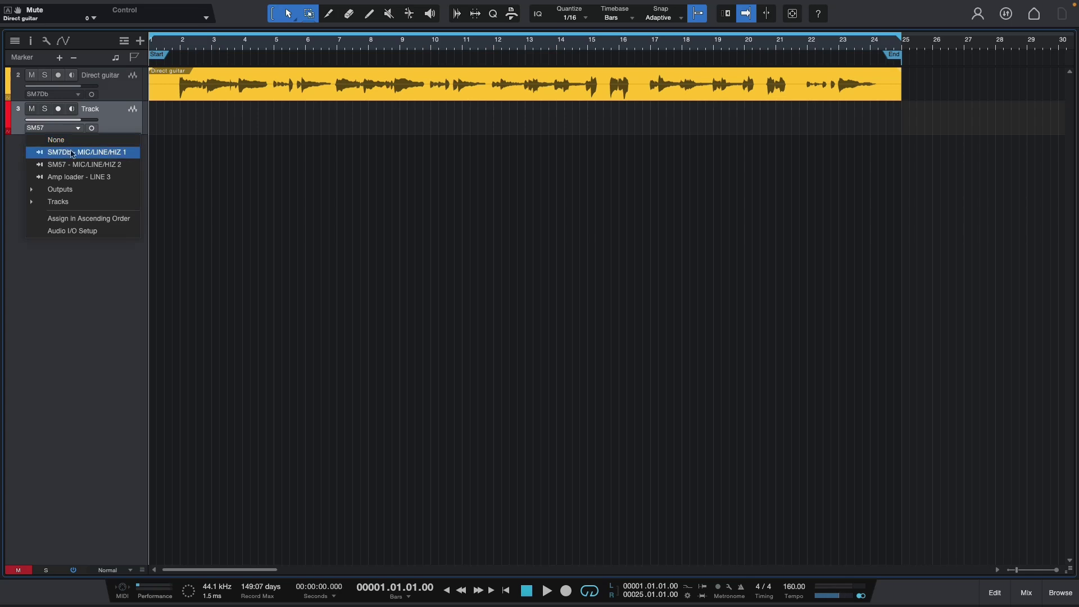
{"action": "left_click", "coordinate": [76, 151]}
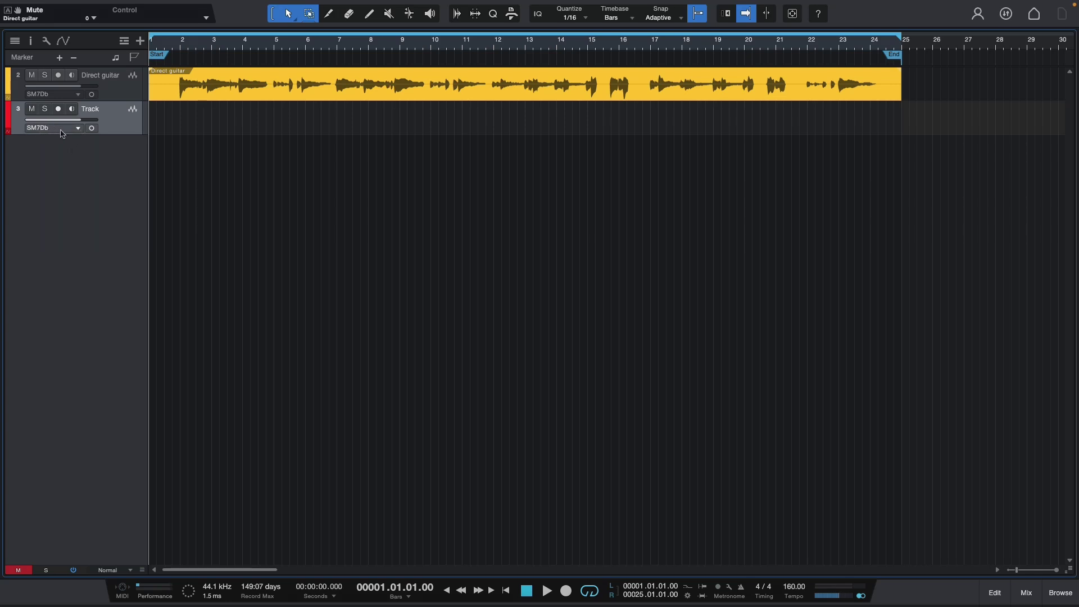
{"action": "left_click", "coordinate": [79, 129]}
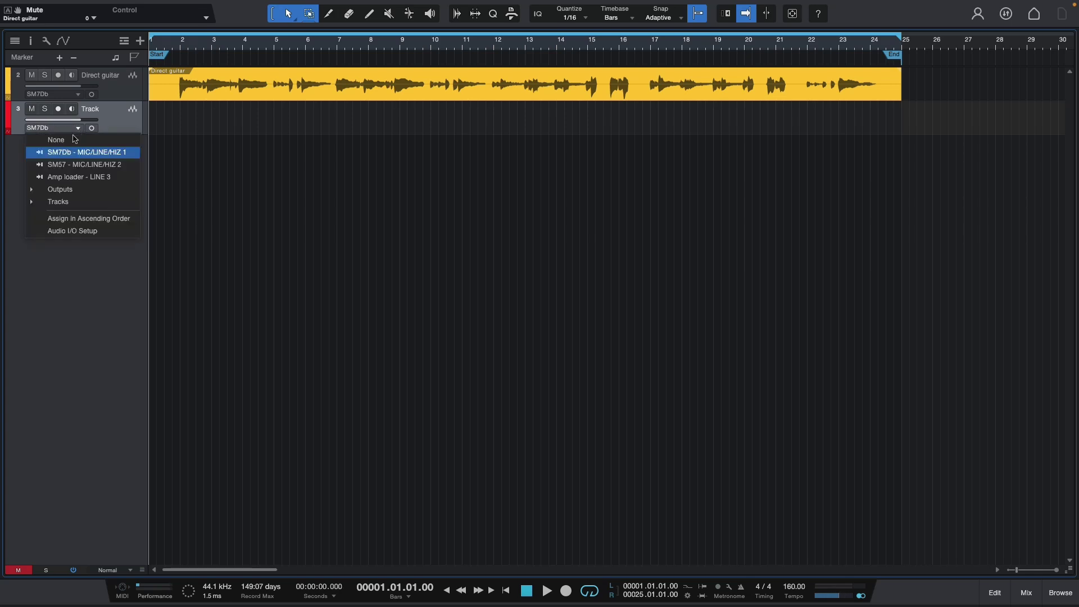
{"action": "left_click", "coordinate": [72, 167]}
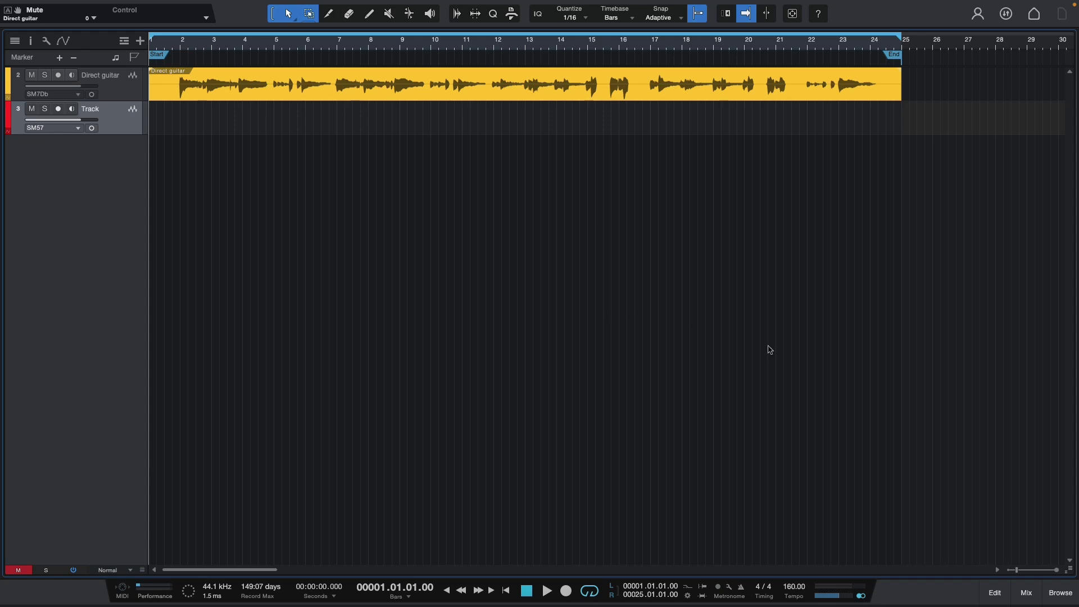
- In the mixer, route the Direct guitar channel's output to Out 2 to Amp
{"action": "left_click", "coordinate": [1025, 592]}
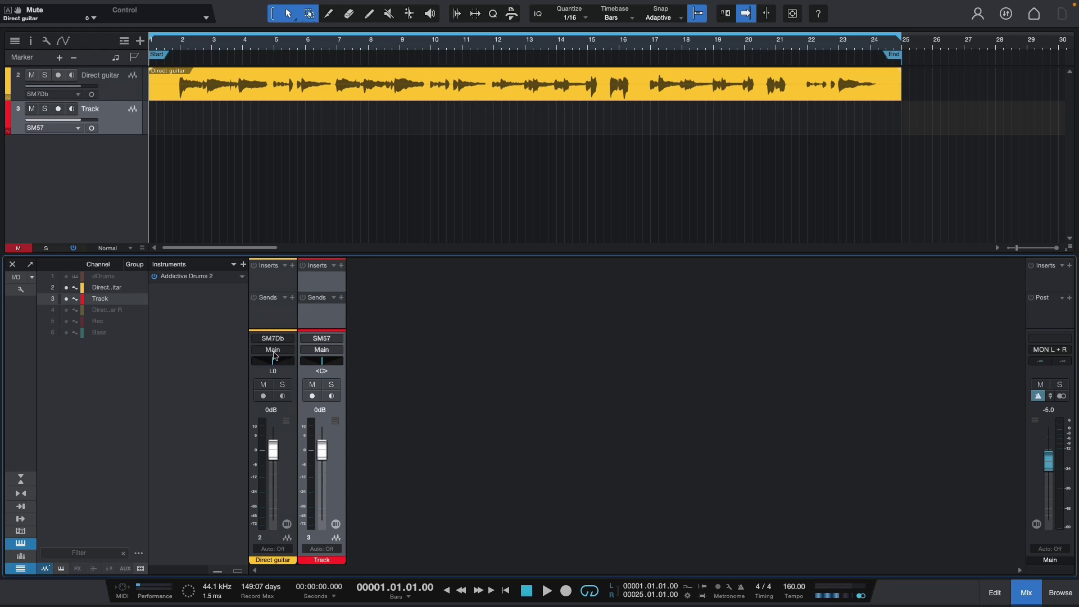
{"action": "left_click", "coordinate": [273, 350]}
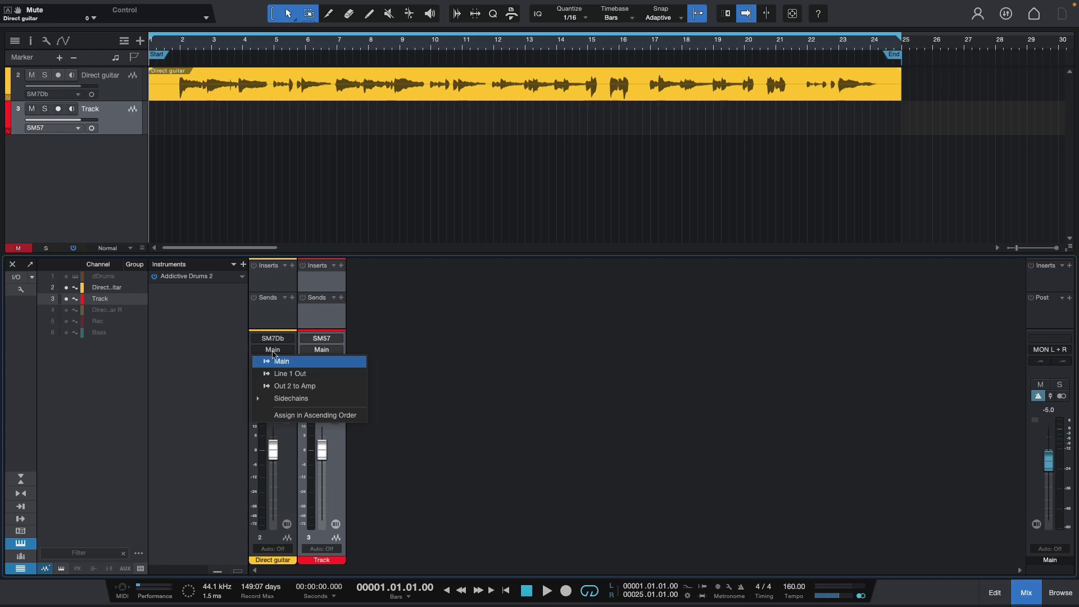
{"action": "left_click", "coordinate": [309, 388]}
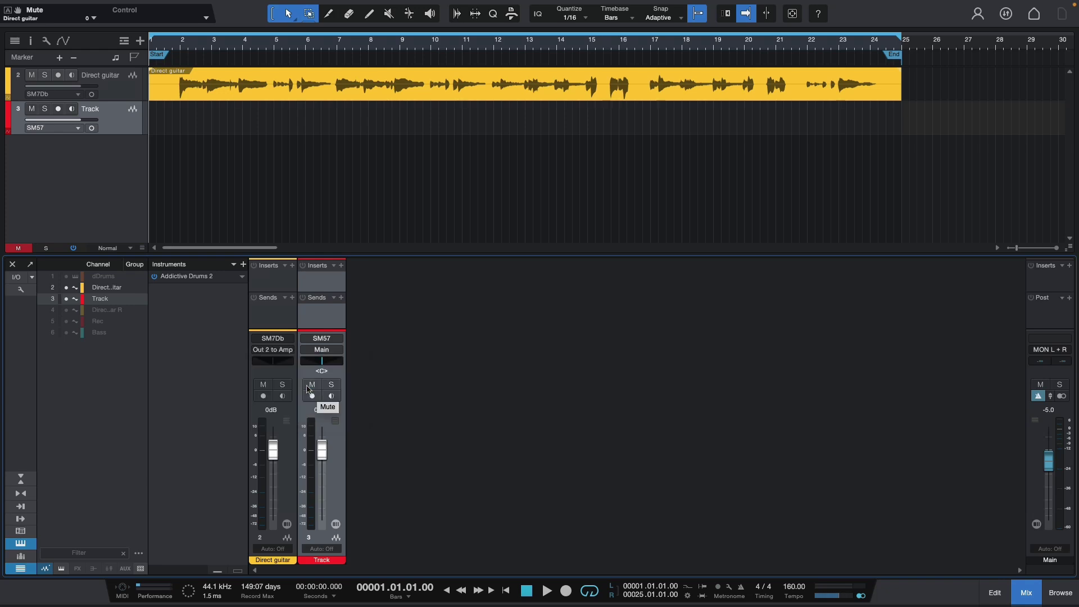
- Try Amp loader as the new track's input, revert it to SM57, and hide the mixer
{"action": "left_click", "coordinate": [329, 339]}
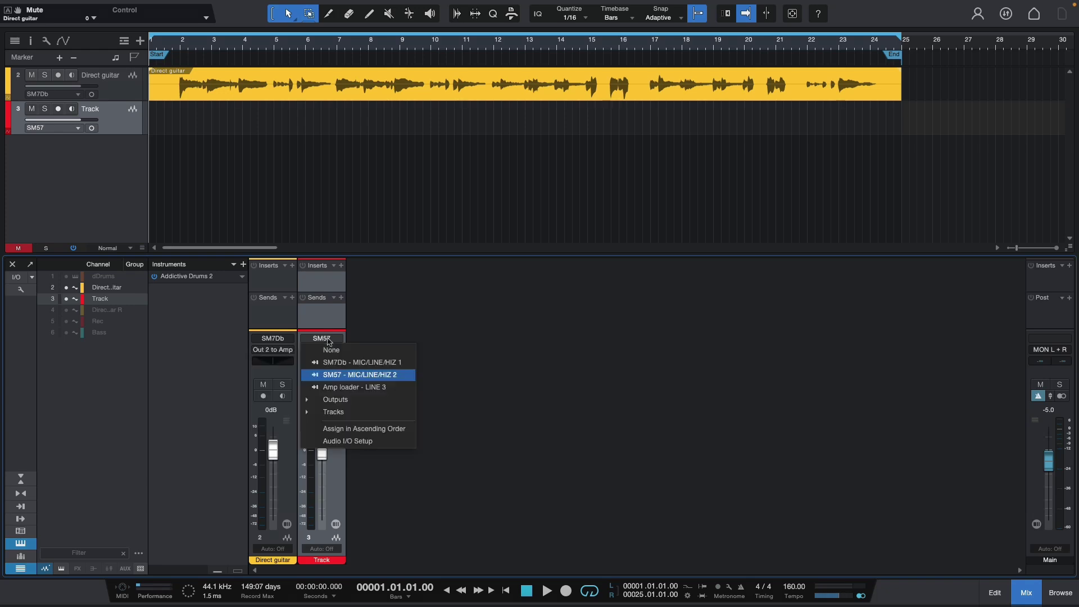
{"action": "left_click", "coordinate": [346, 388]}
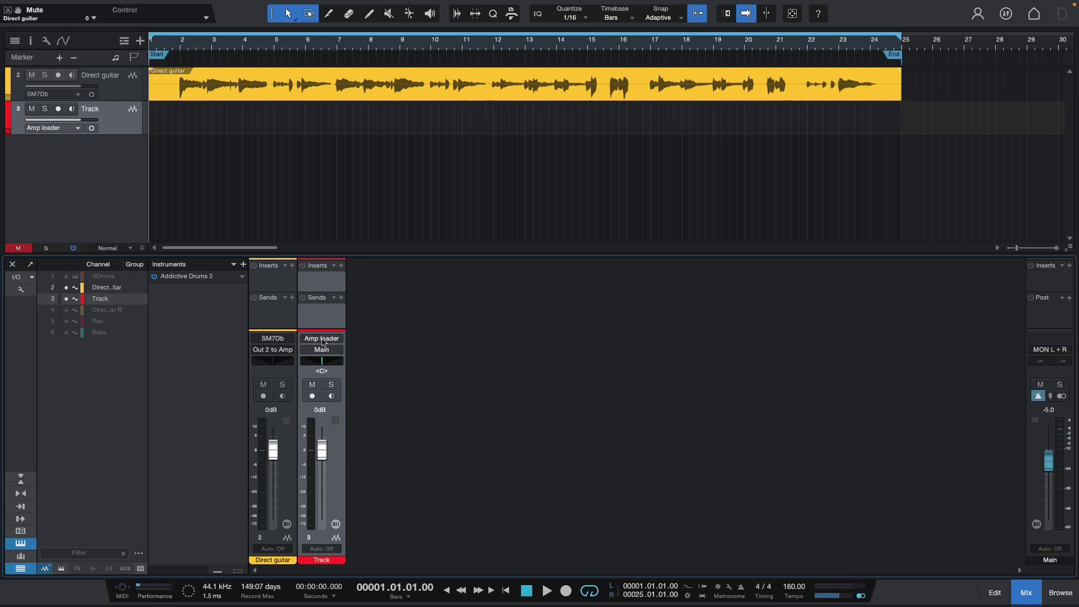
{"action": "left_click", "coordinate": [323, 339]}
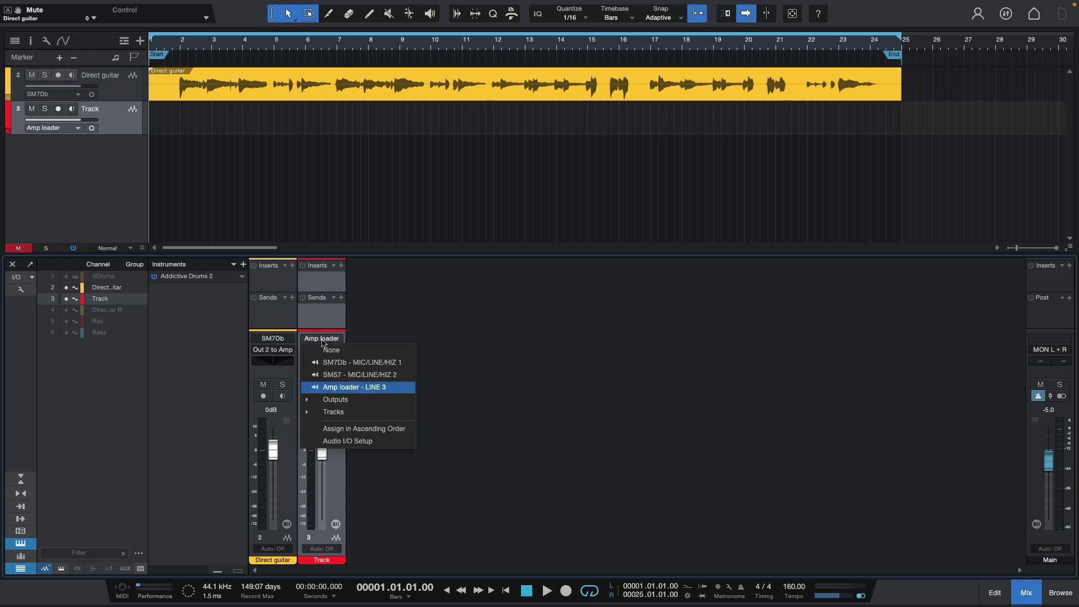
{"action": "left_click", "coordinate": [333, 375]}
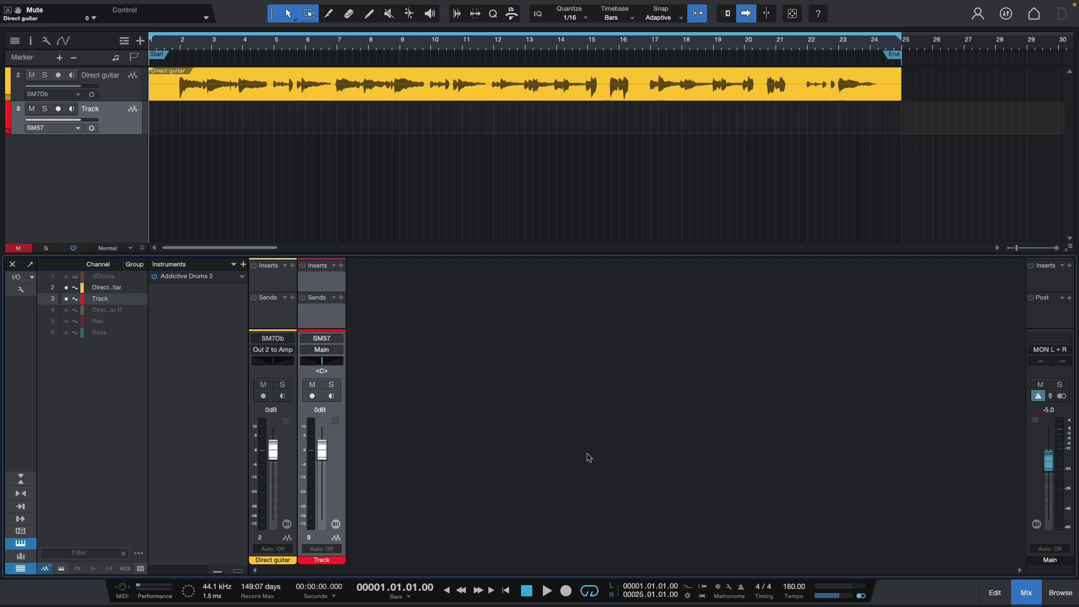
{"action": "left_click", "coordinate": [1022, 592]}
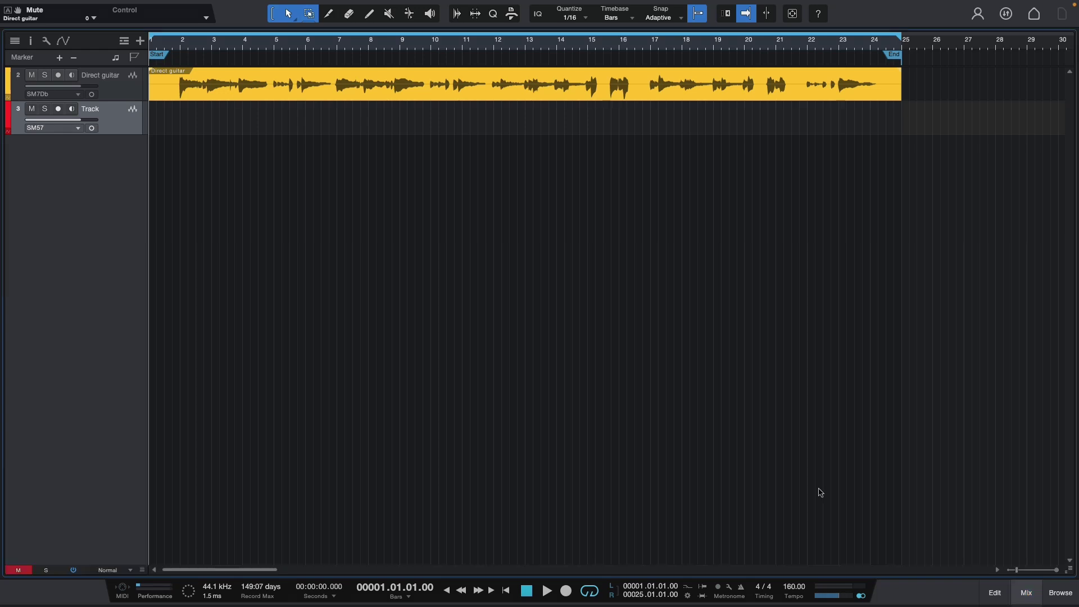
- Rename the new track 'Re amped', arm it, and start recording
{"action": "double_click", "coordinate": [93, 114]}
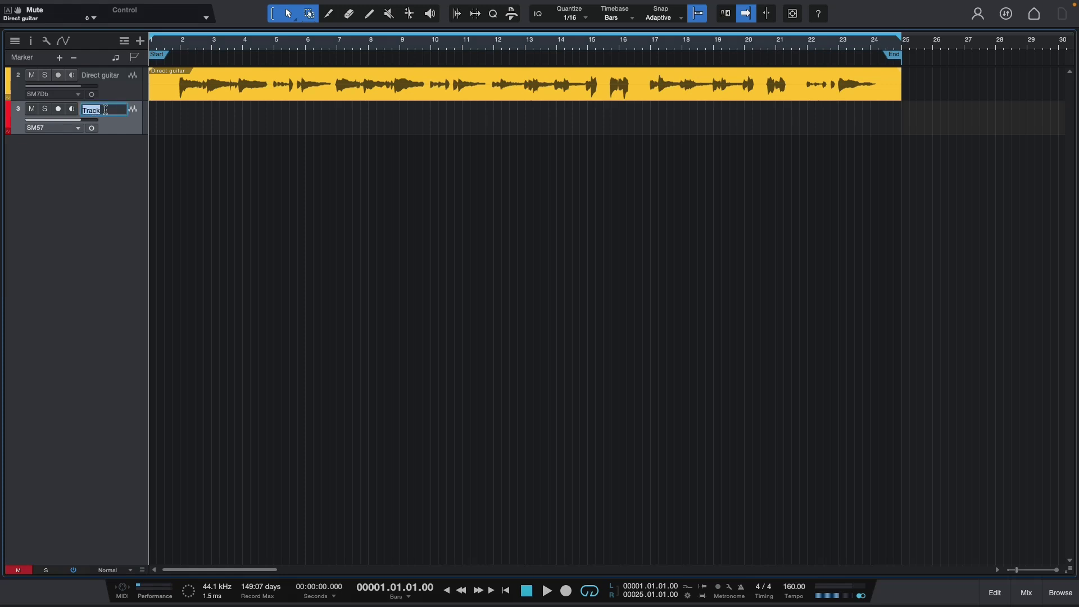
{"action": "type", "text": "Re amped"}
{"action": "left_click", "coordinate": [233, 169]}
{"action": "left_click", "coordinate": [59, 109]}
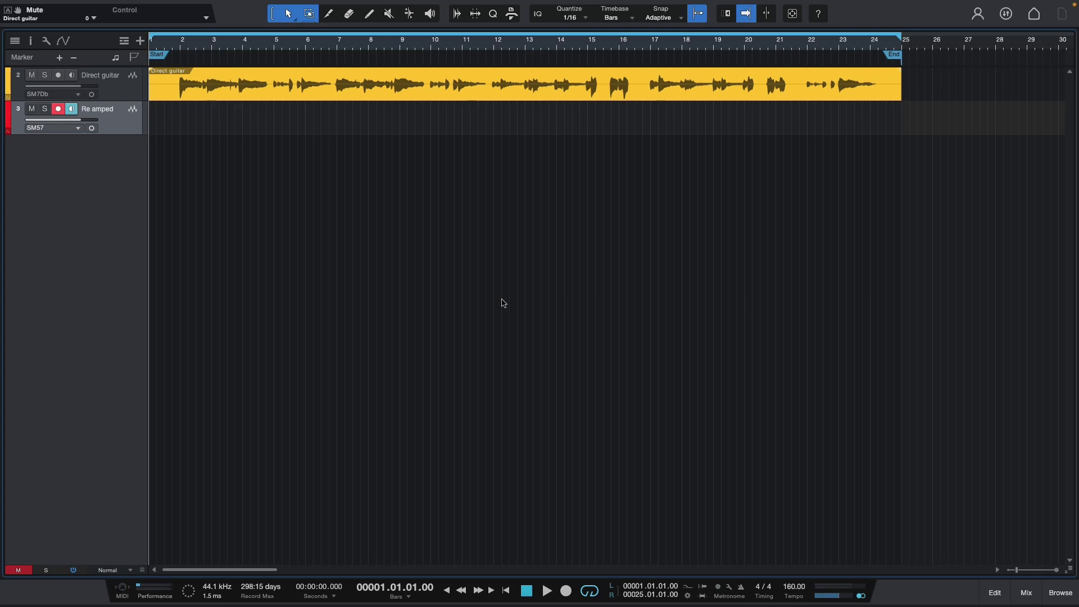
{"action": "left_click", "coordinate": [566, 591]}
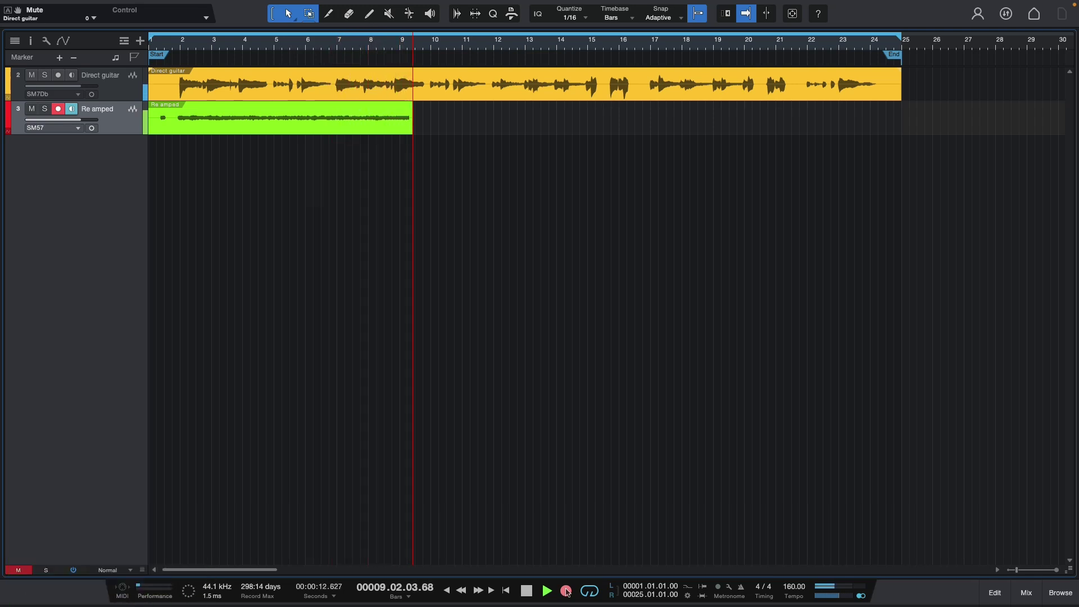
- Stop the Re amped recording after it runs alongside the Direct guitar part
{"action": "left_click", "coordinate": [567, 591]}
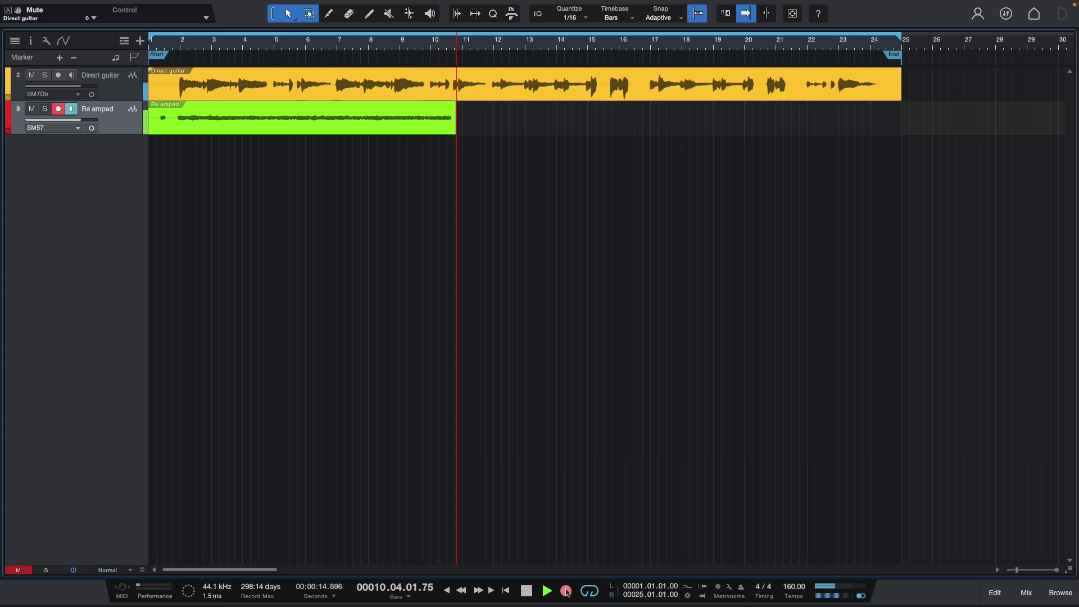